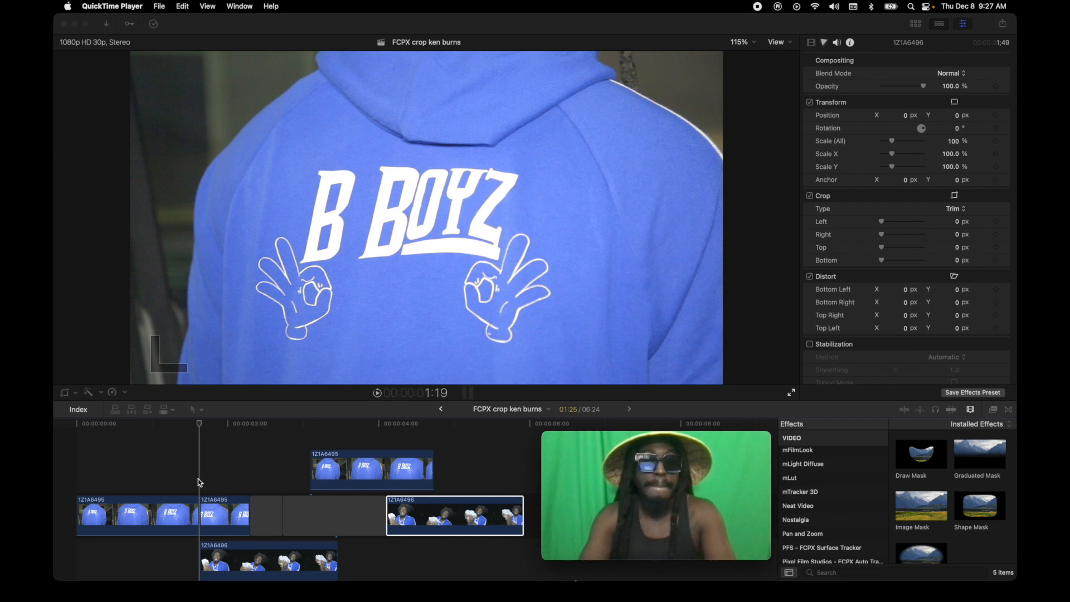
# Switch to Finder, preview the recent screenshot of the TransZoom Mask product page, and close the preview and the Finder window
pyautogui.click(199, 482)
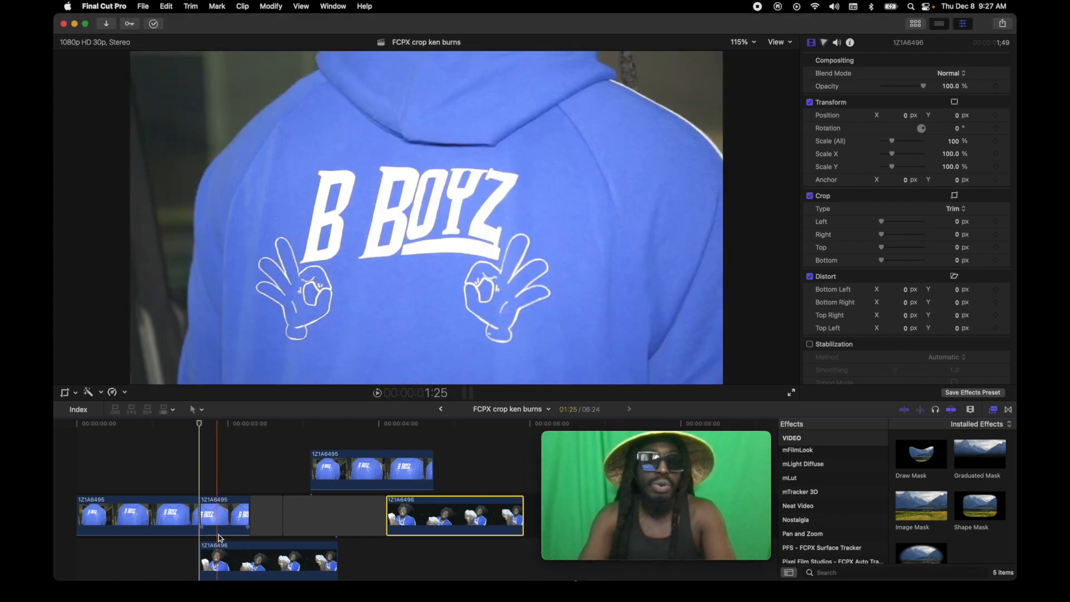
pyautogui.click(390, 582)
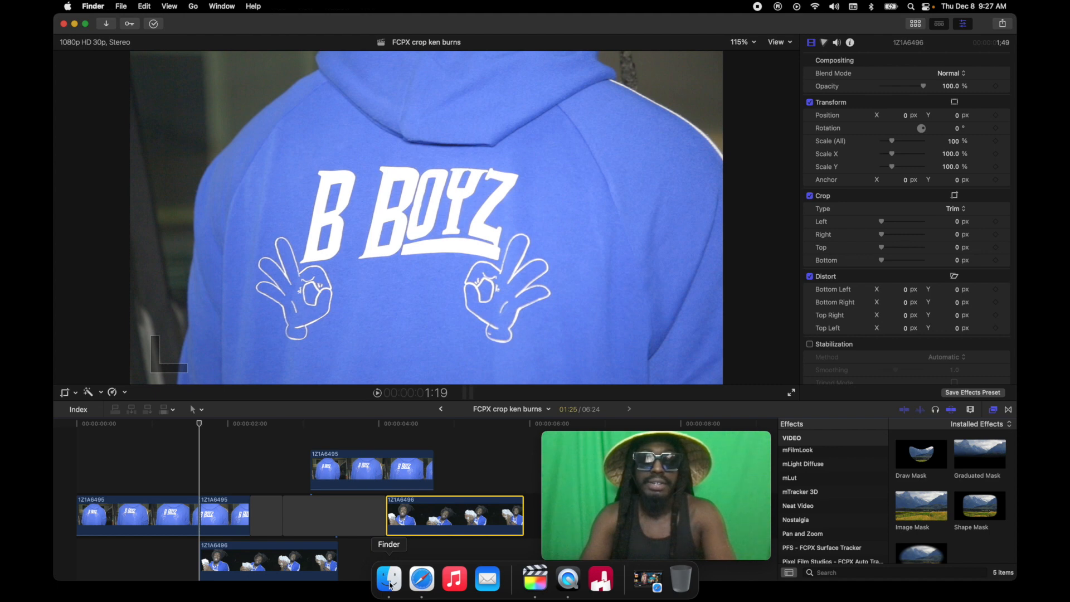
pyautogui.click(610, 186)
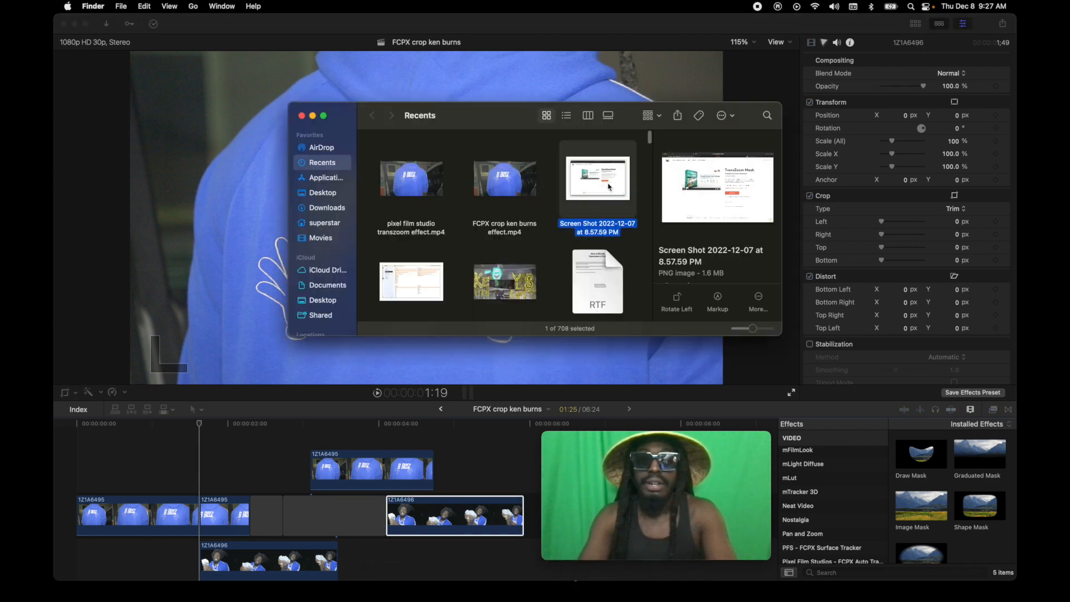
pyautogui.press('space')
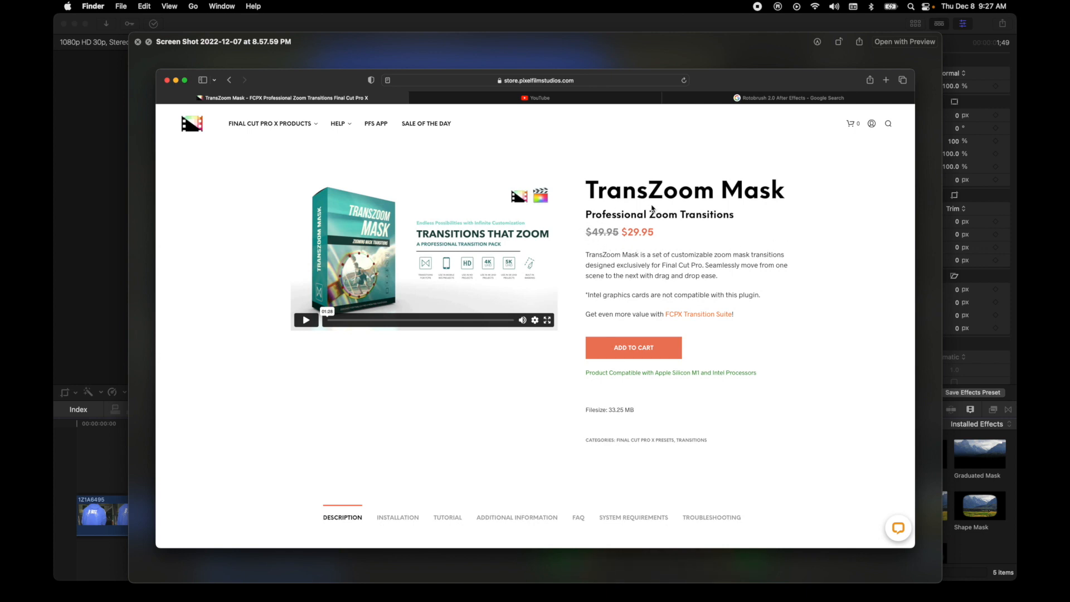
pyautogui.click(138, 43)
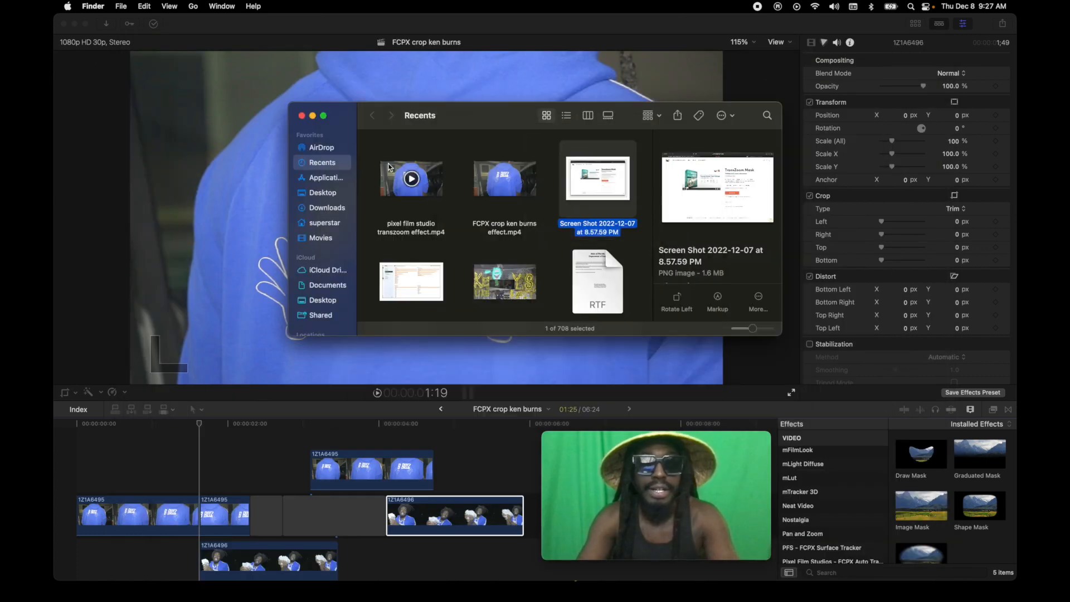
pyautogui.click(301, 116)
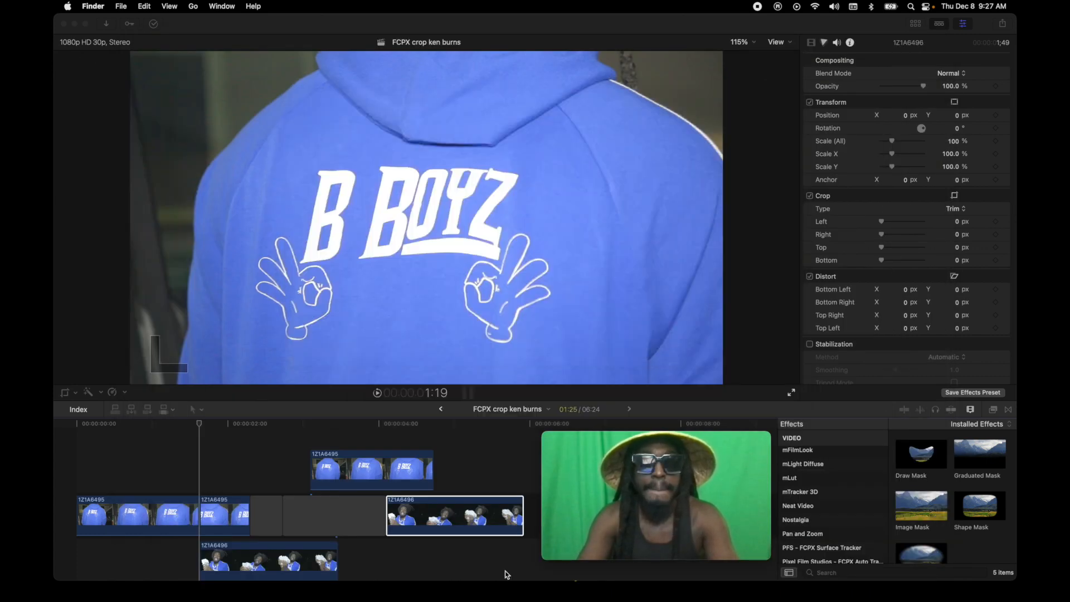
# Play the connected hoodie clip above the gap and toggle its visibility to check the shot beneath it
pyautogui.click(253, 464)
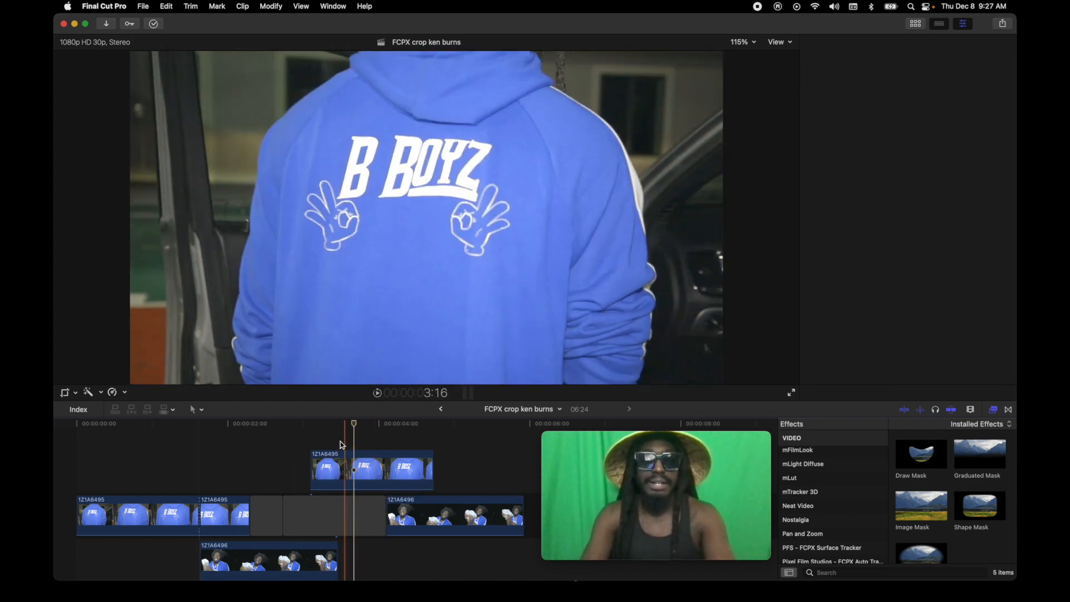
pyautogui.click(332, 464)
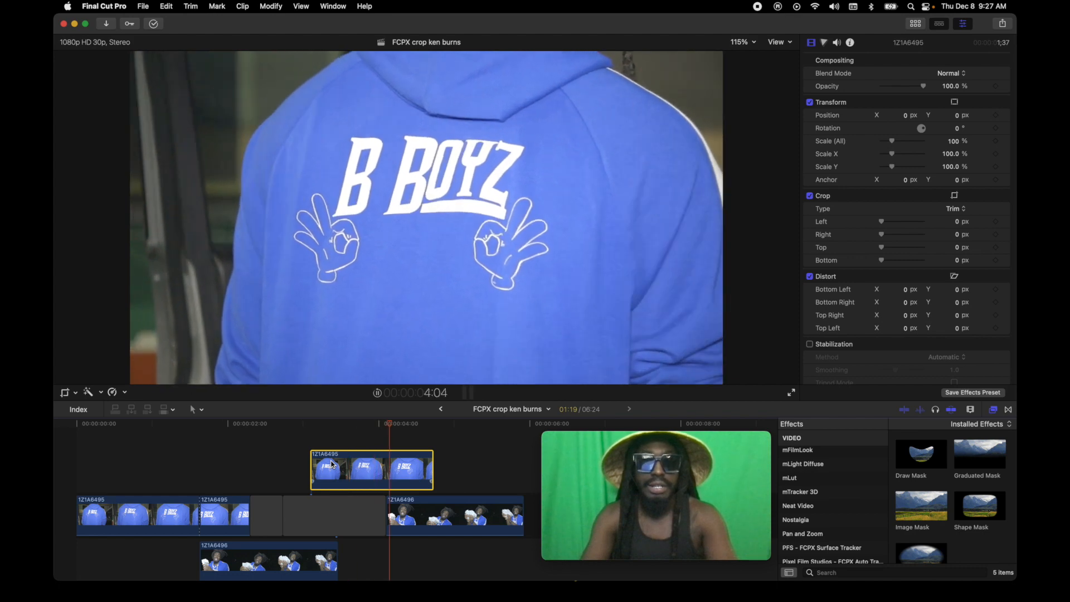
pyautogui.press('space')
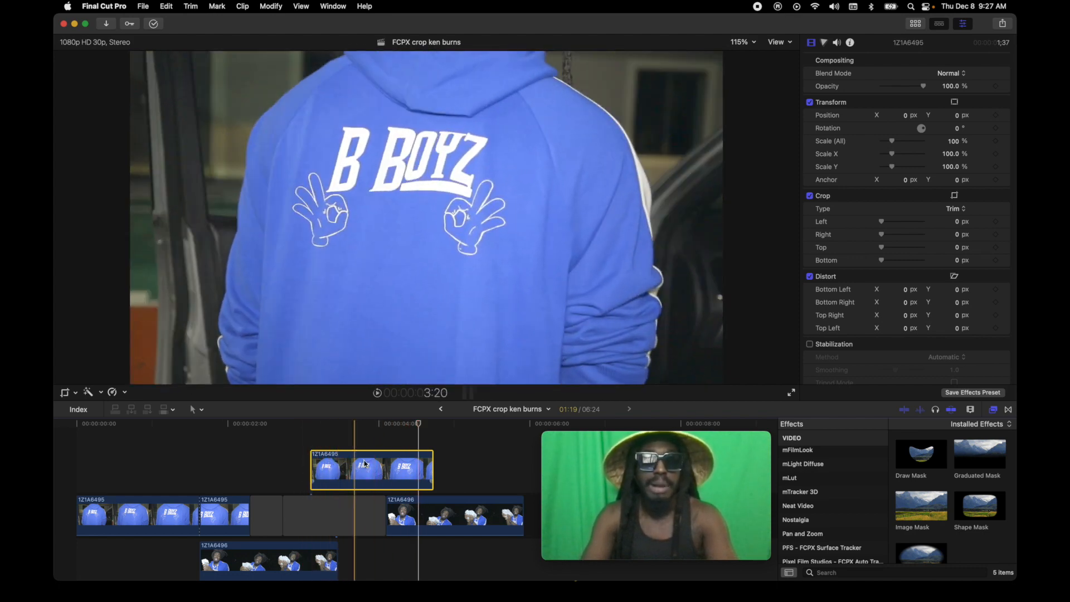
pyautogui.press('v')
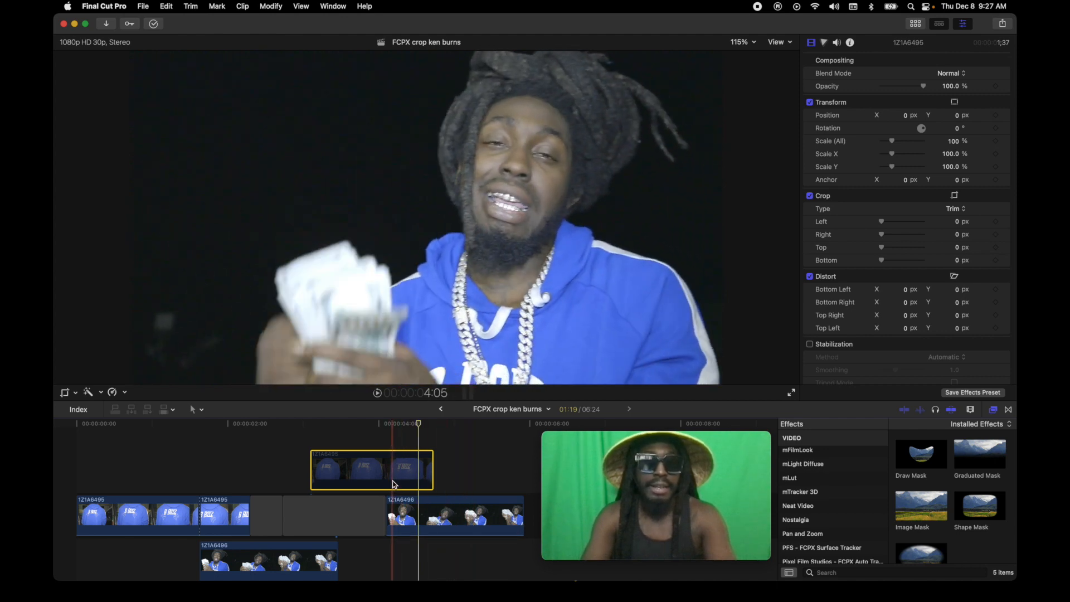
# Split the connected hoodie clip 1Z1A6495 at 3:27 on the timeline
pyautogui.click(373, 438)
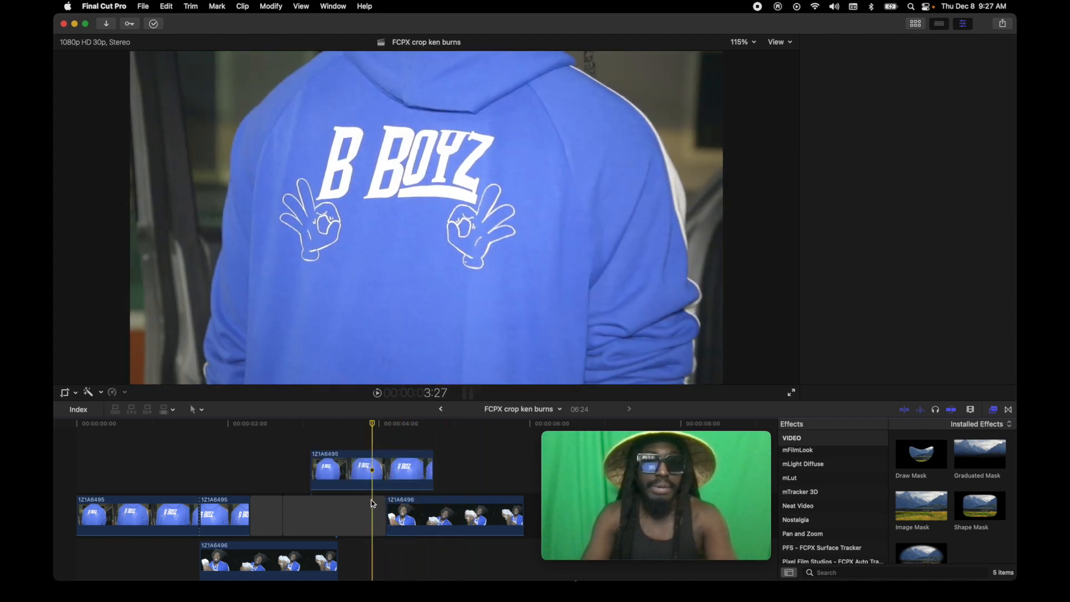
pyautogui.click(371, 480)
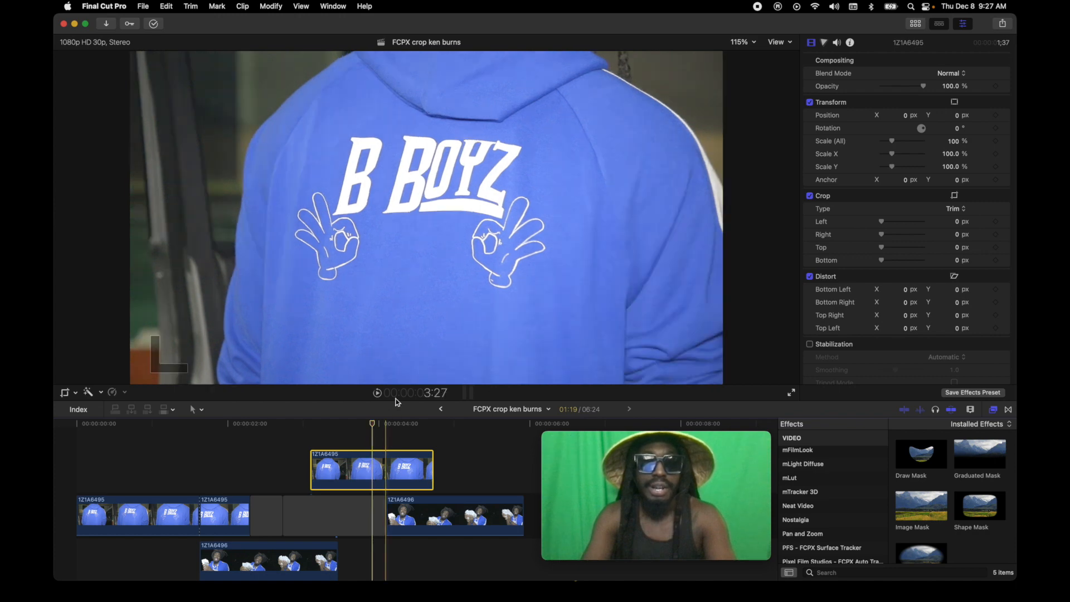
pyautogui.press('super+b')
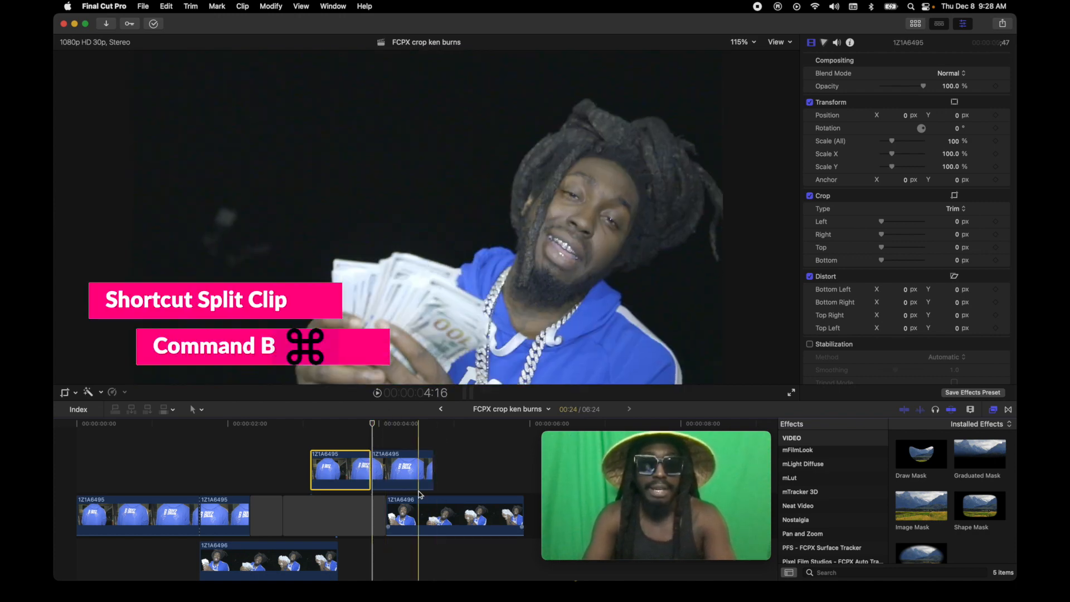
# Freeze the second part of the split hoodie clip from its first frame with a Hold retime
pyautogui.click(402, 471)
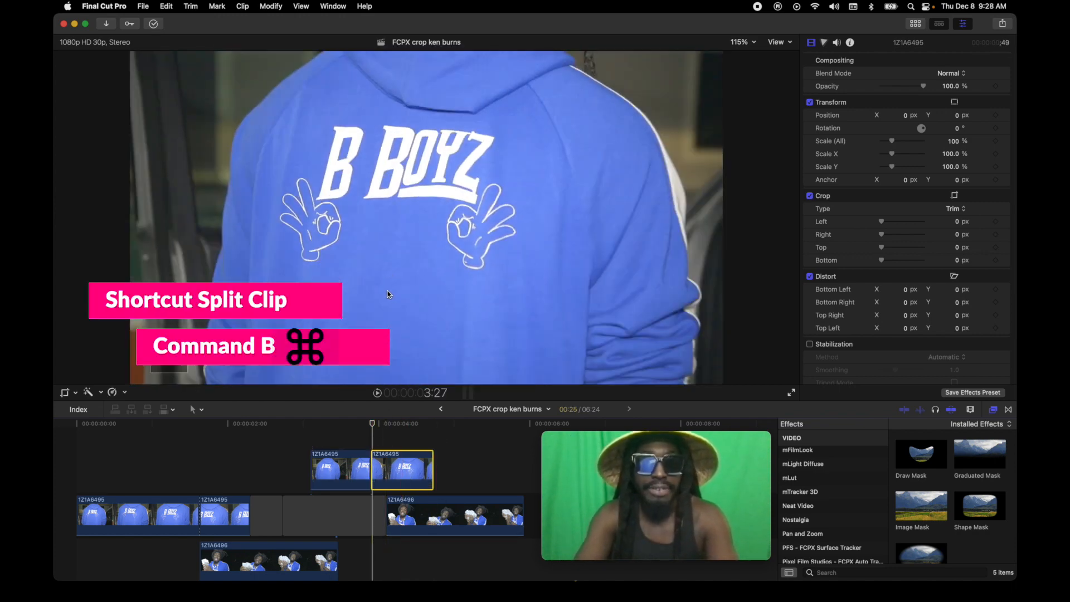
pyautogui.press('super+v')
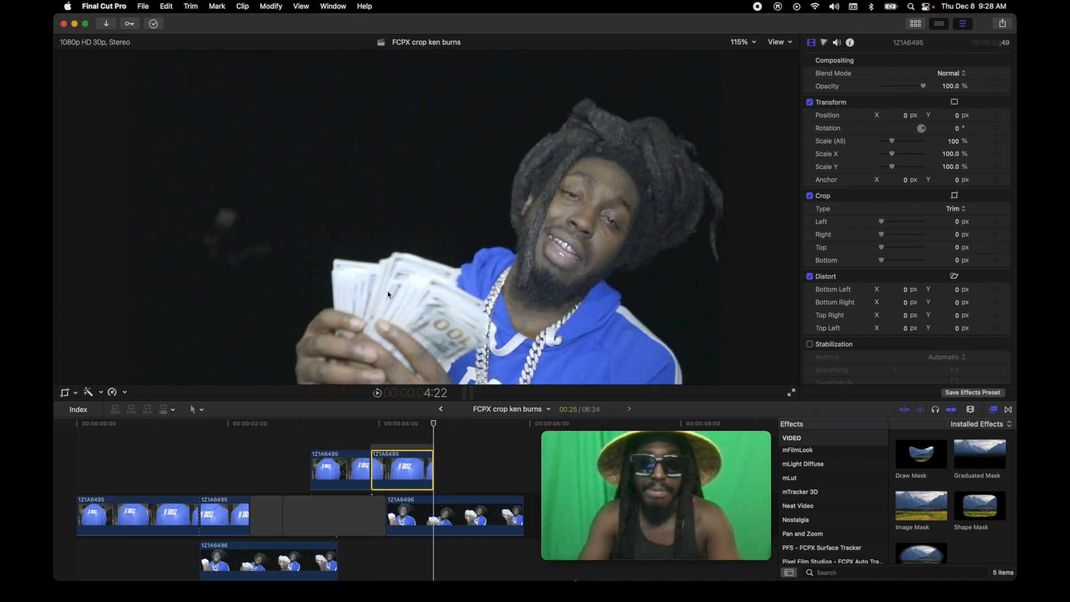
pyautogui.press('Up')
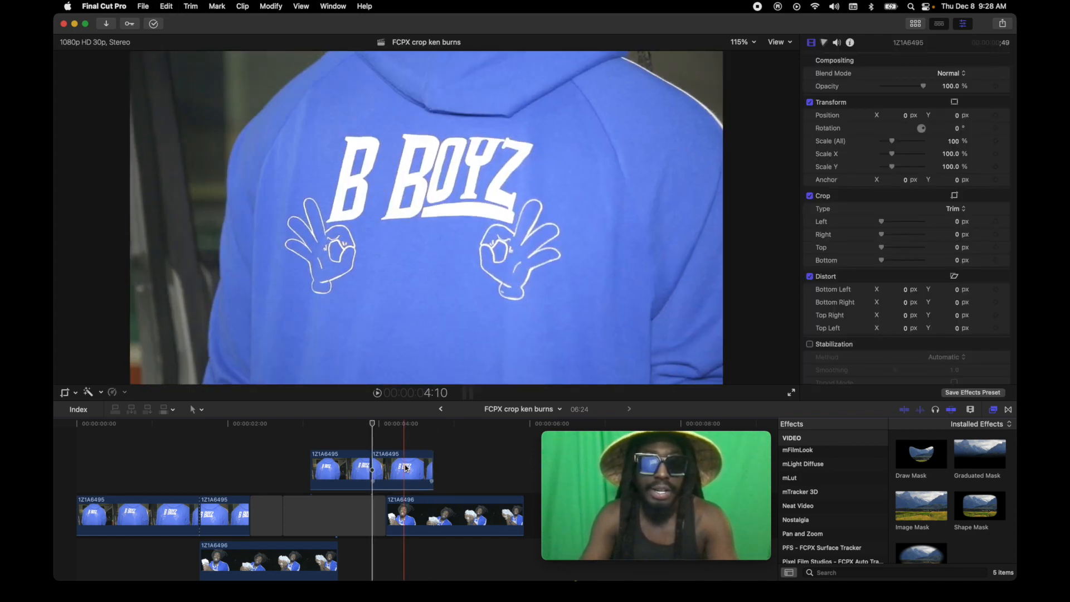
pyautogui.click(272, 6)
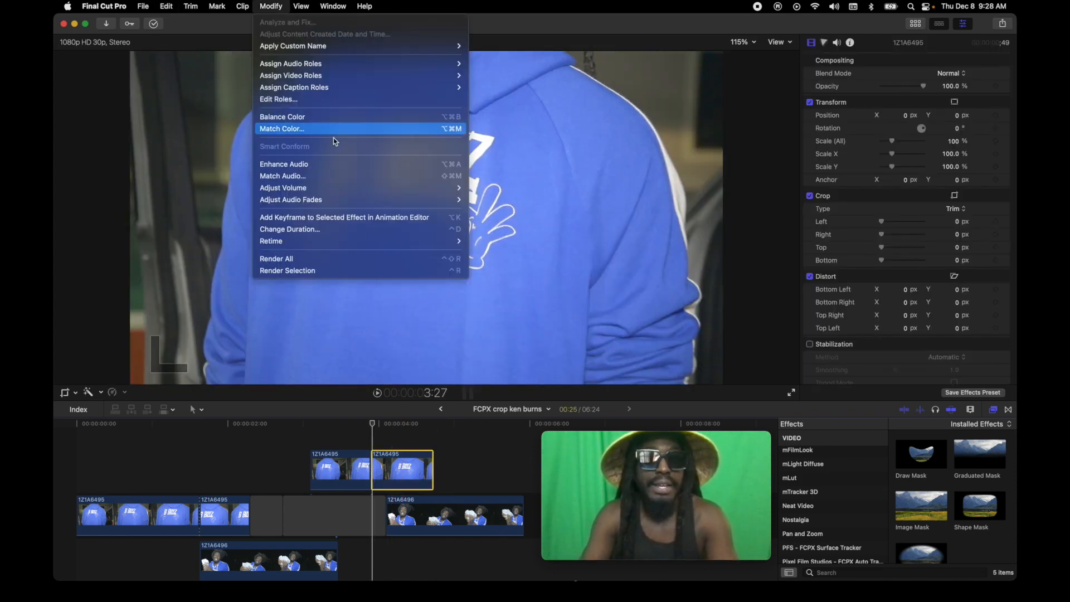
pyautogui.moveTo(377, 241)
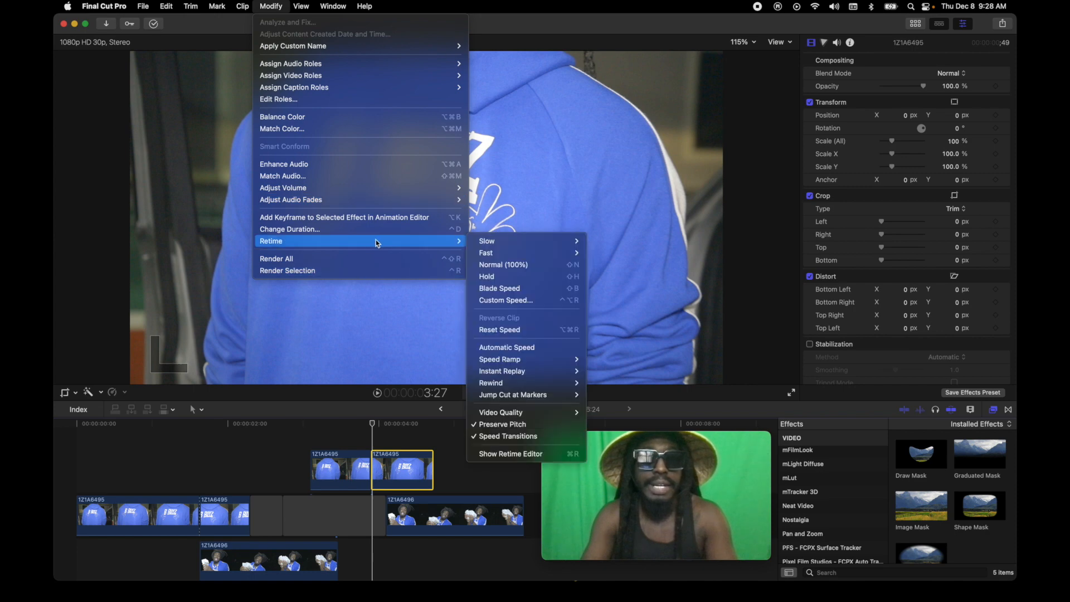
pyautogui.click(536, 276)
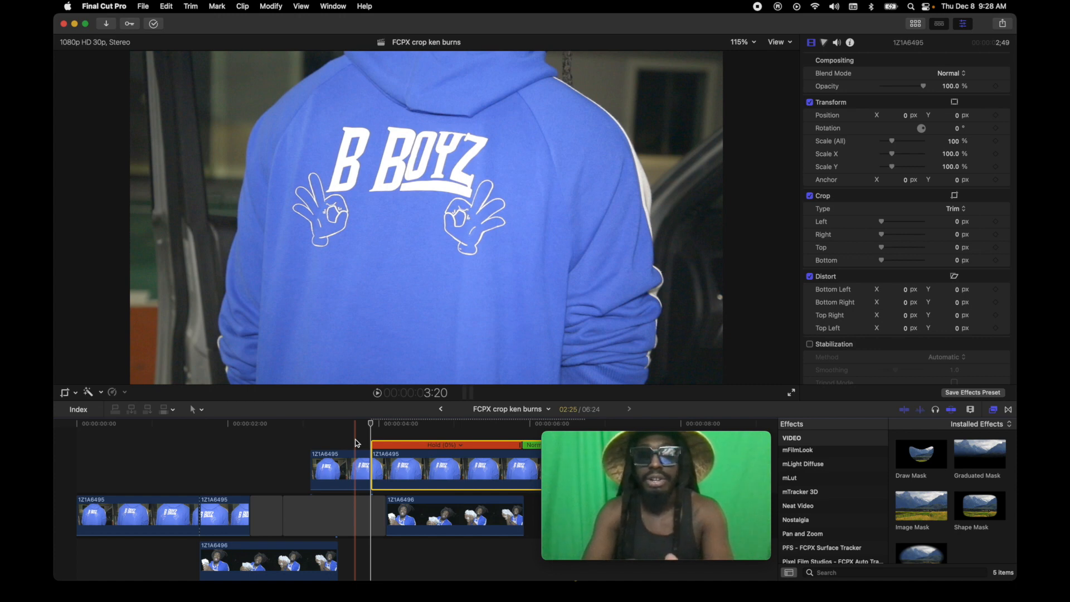
# Preview the freeze frame, and disable both connected hoodie clips and the 1Z1A6496 clip after the gap
pyautogui.press('space')
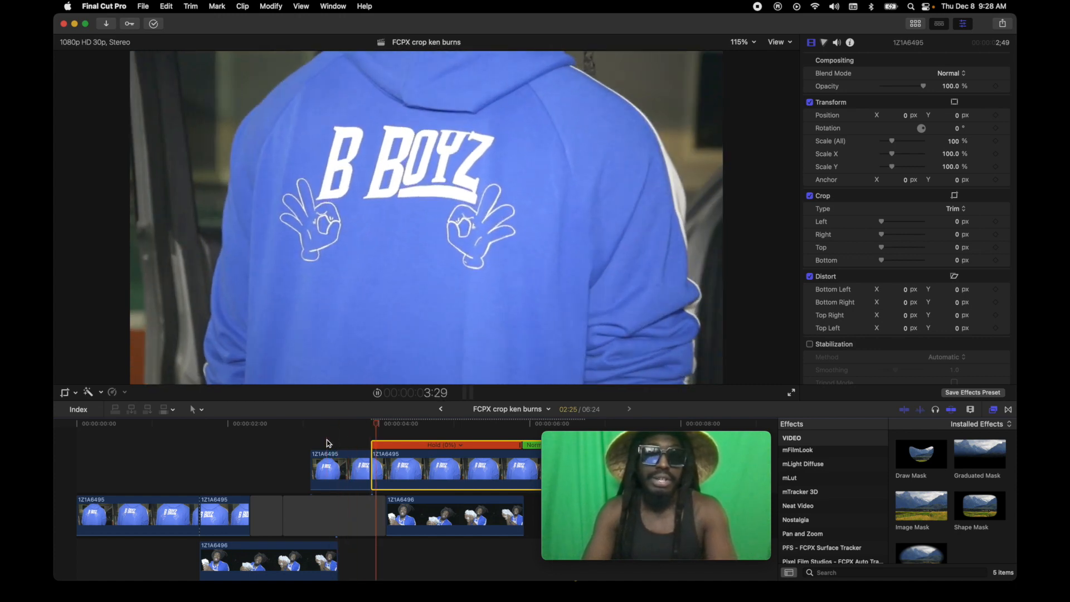
pyautogui.press('space')
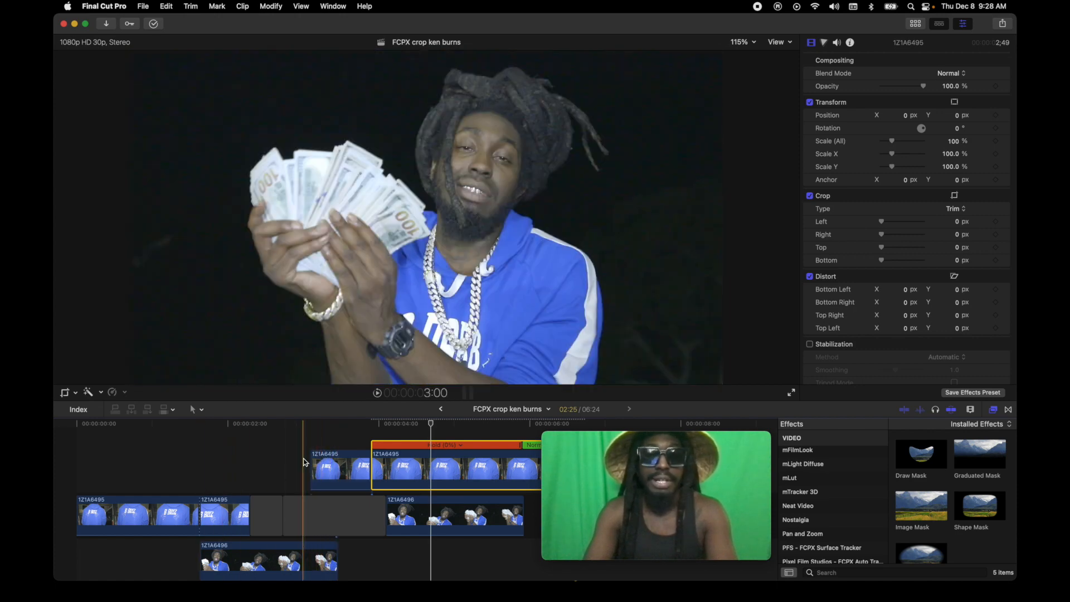
pyautogui.moveTo(304, 460); pyautogui.dragTo(381, 461)
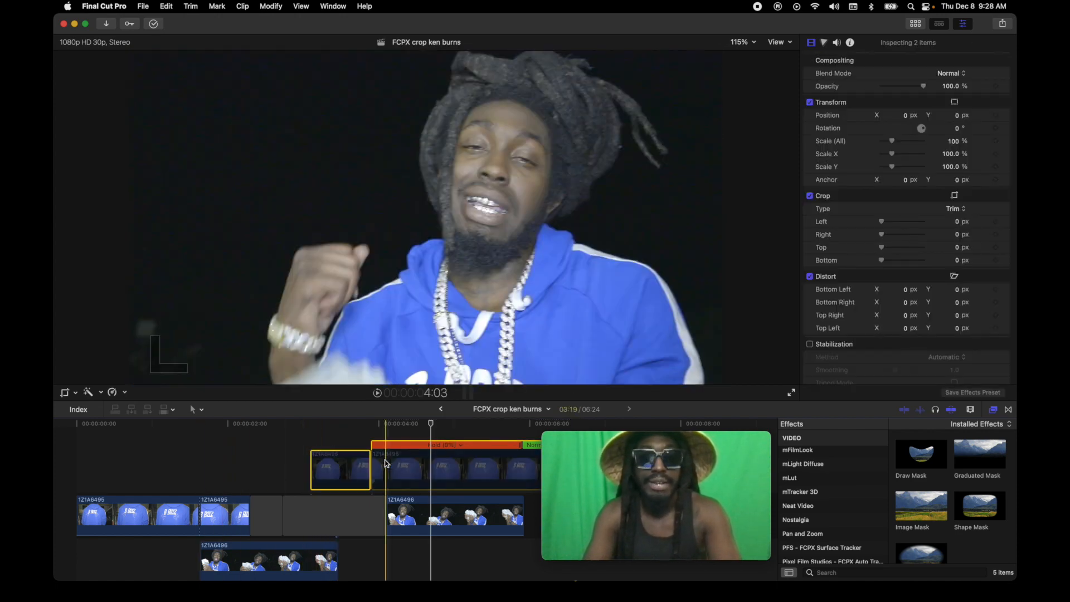
pyautogui.click(414, 503)
pyautogui.press('v')
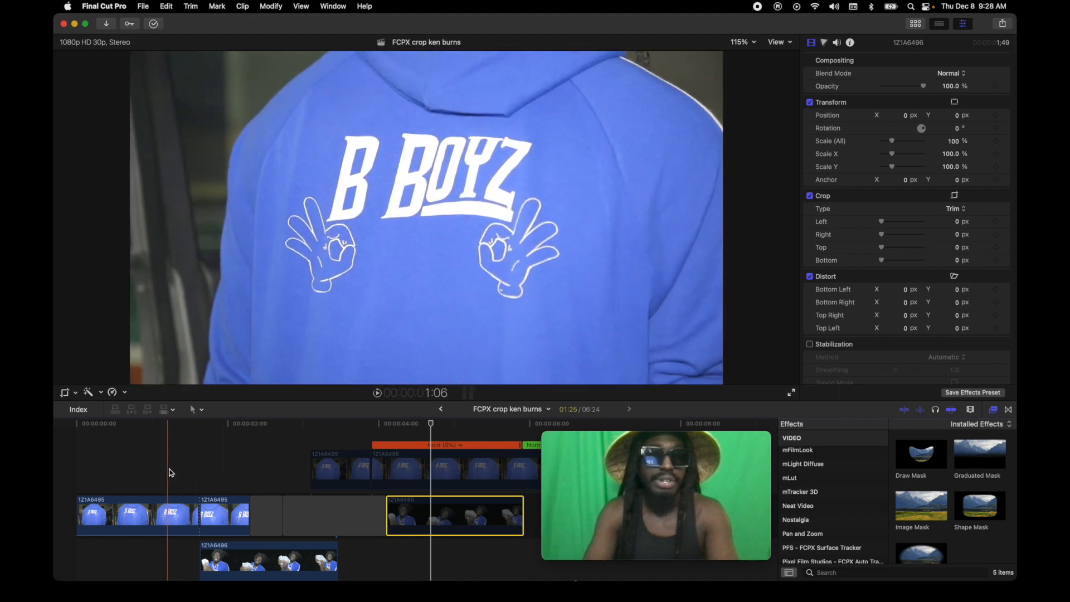
# Apply the Draw Mask effect to the short hoodie clip starting at 1:19 in the primary storyline
pyautogui.click(199, 489)
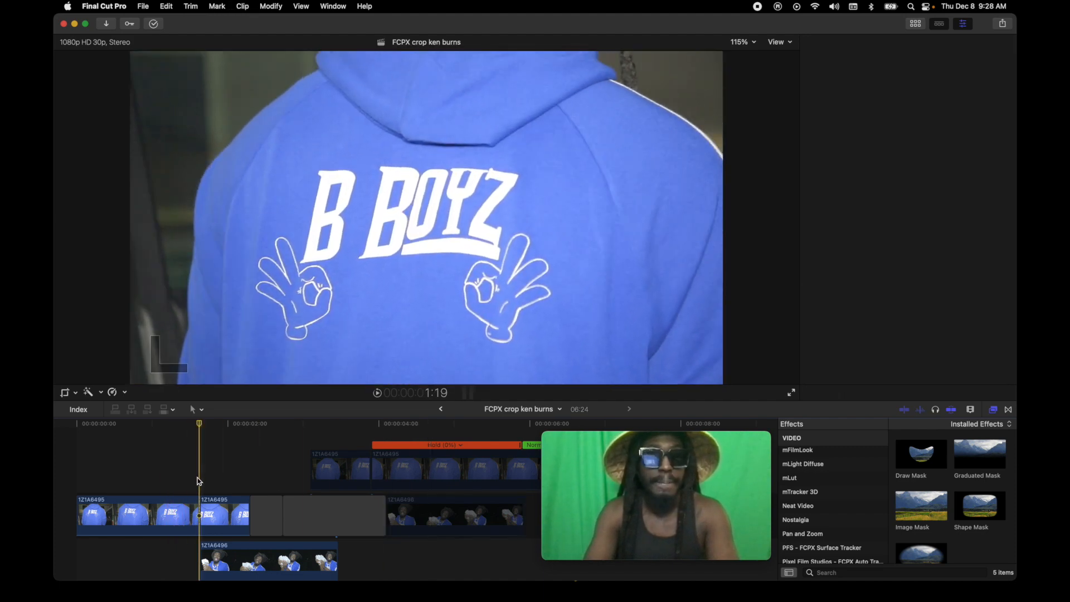
pyautogui.click(216, 508)
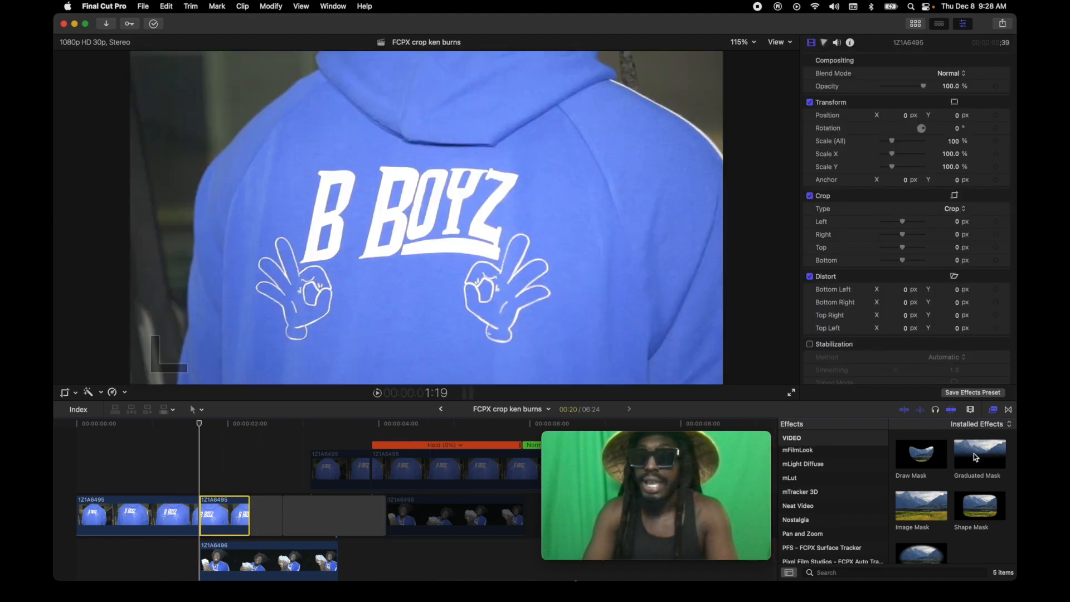
pyautogui.doubleClick(921, 466)
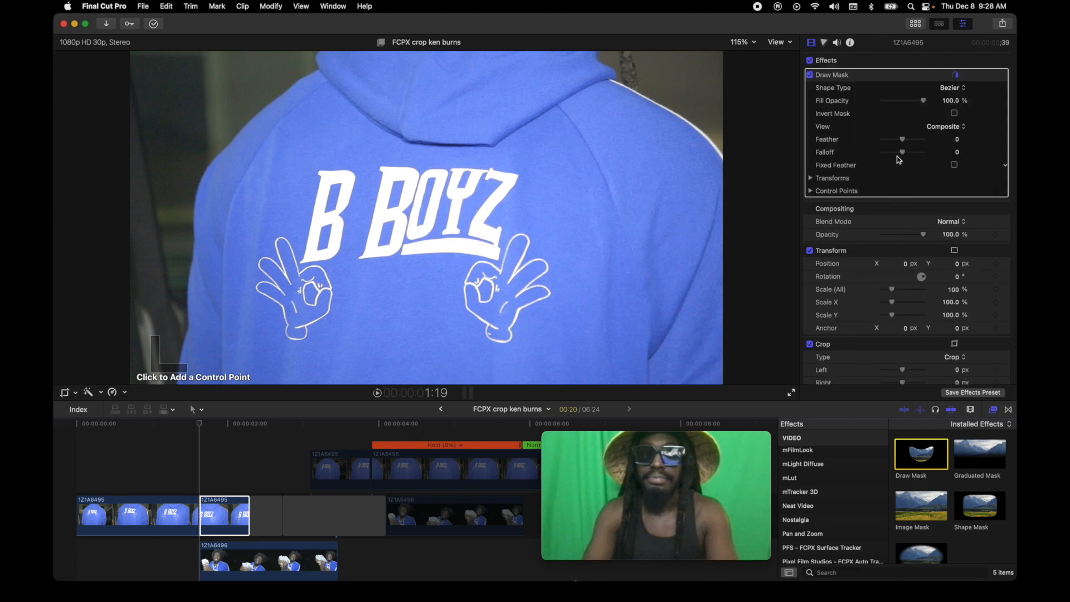
# Draw a closed mask around the inside of the finger circle on the hoodie's right-hand OK sign
pyautogui.click(755, 44)
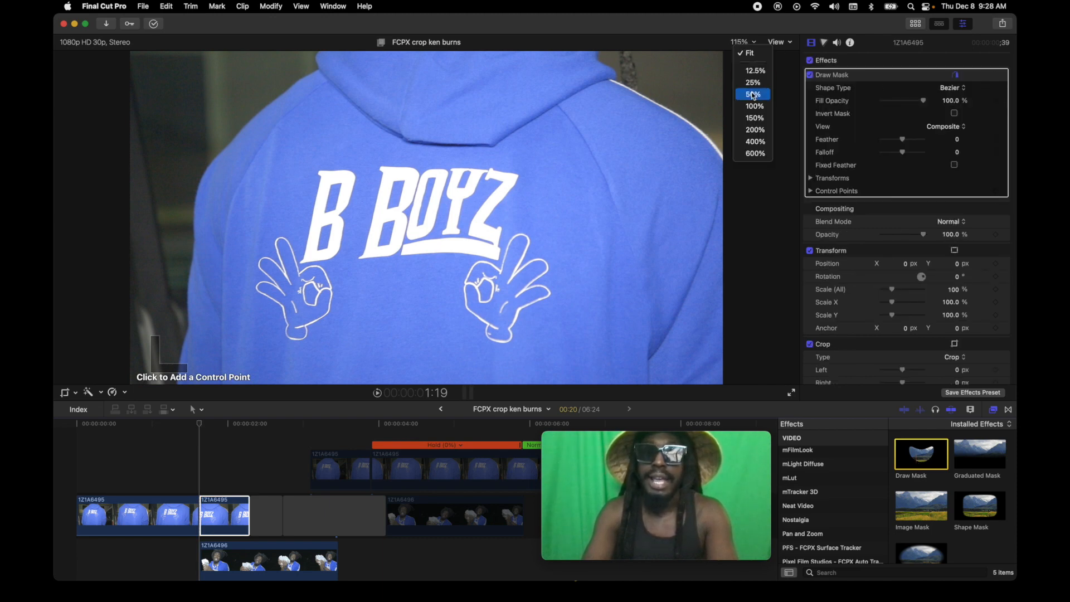
pyautogui.click(755, 143)
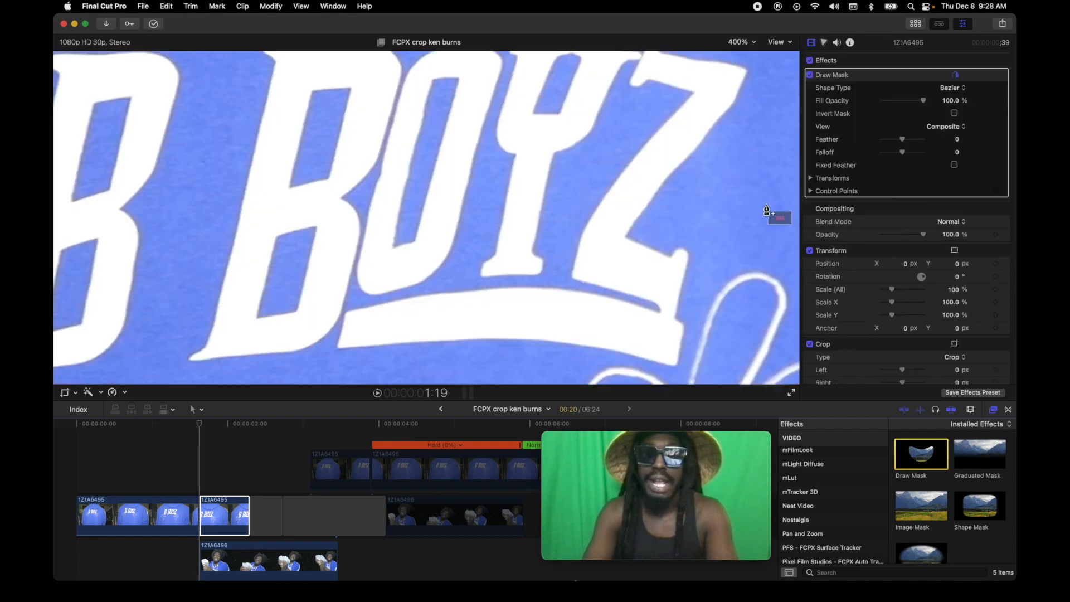
pyautogui.moveTo(778, 216); pyautogui.dragTo(781, 221)
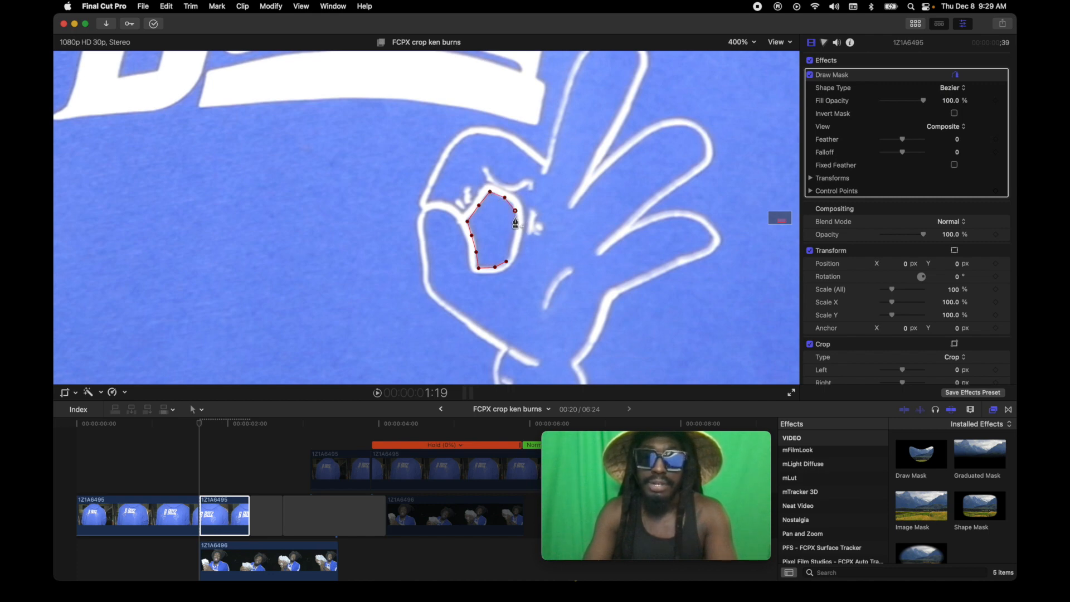
pyautogui.click(507, 263)
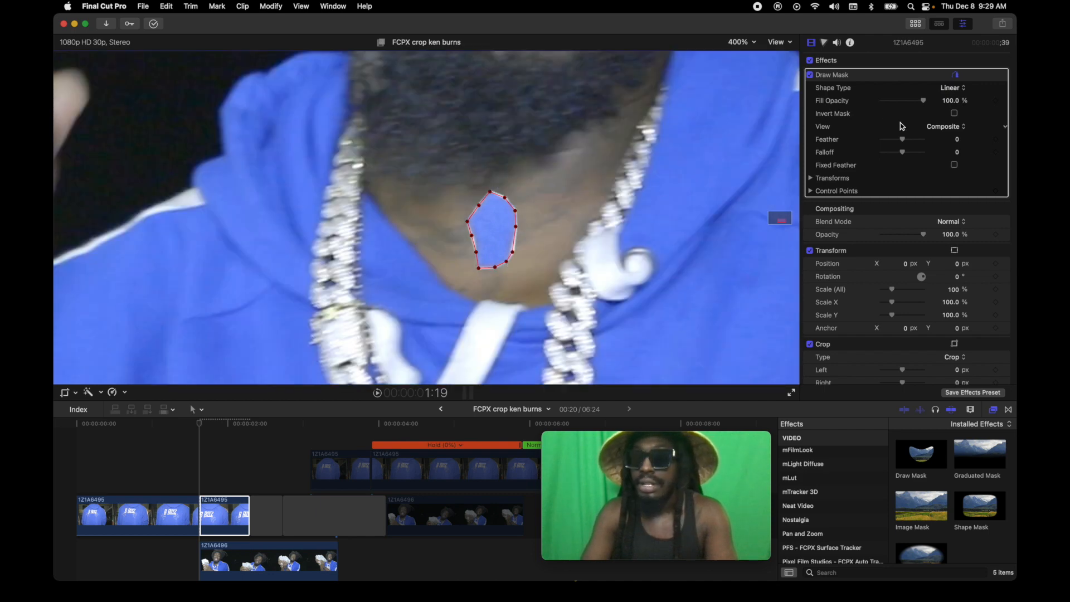
# Invert the drawn mask and set its Feather to -100
pyautogui.click(954, 113)
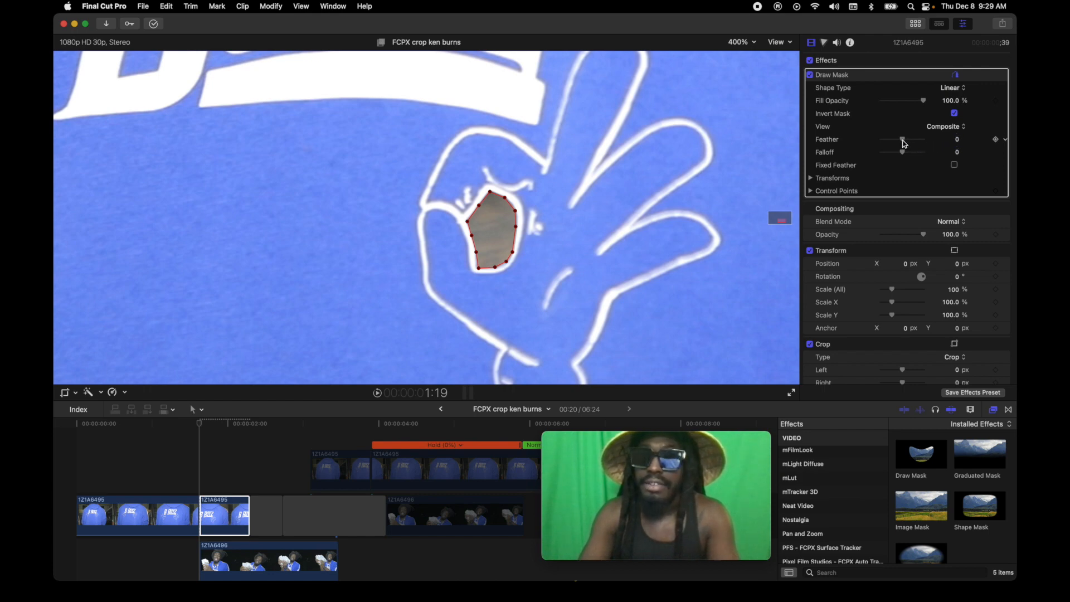
pyautogui.moveTo(905, 145); pyautogui.dragTo(846, 146)
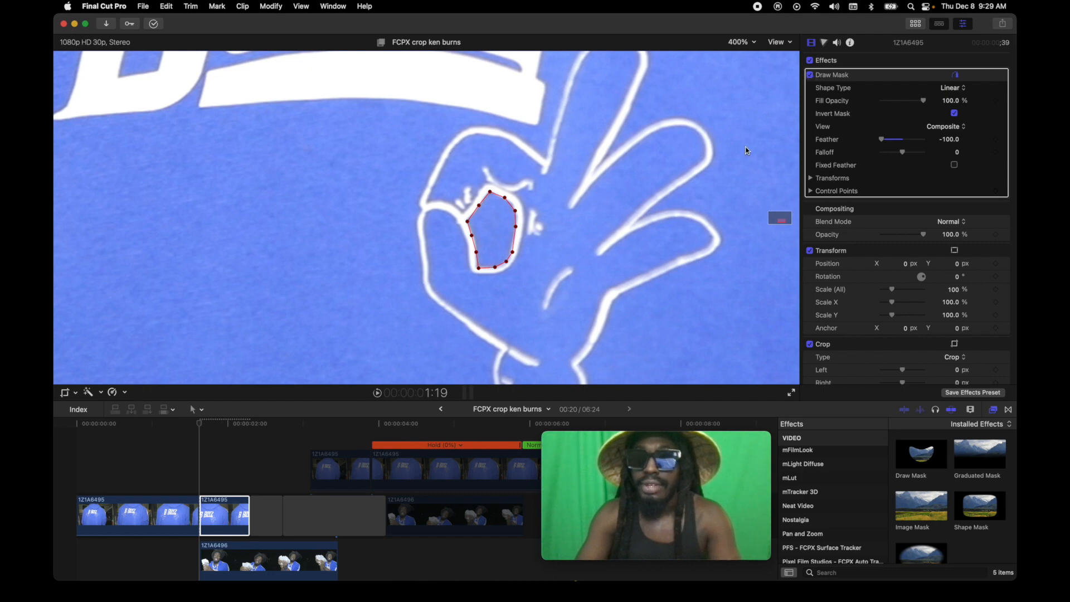
# Fit the whole frame in the viewer and set the short hoodie clip's crop type to Ken Burns
pyautogui.click(741, 37)
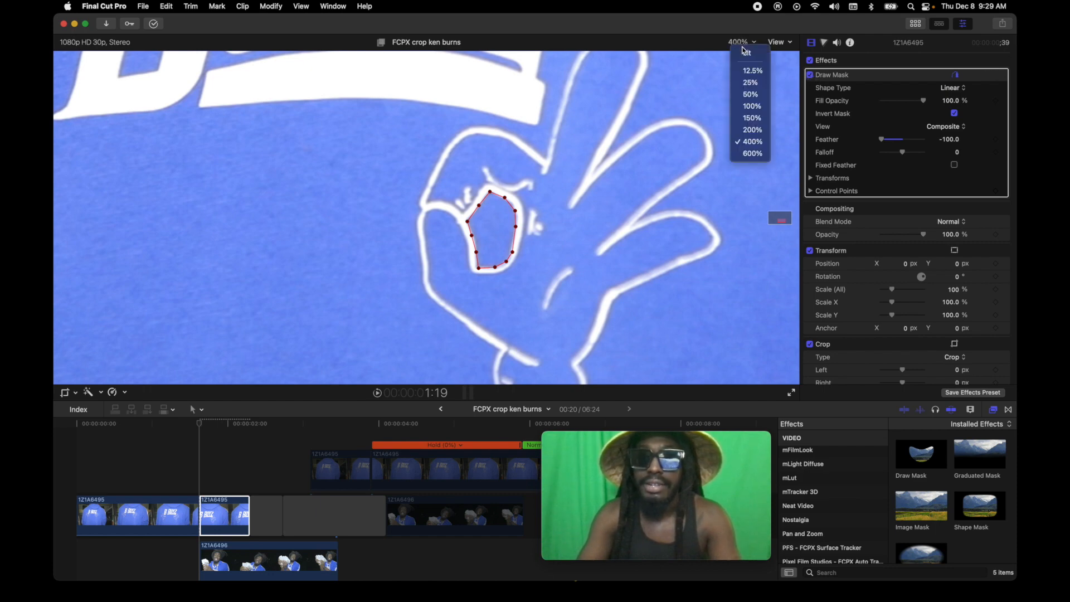
pyautogui.click(747, 56)
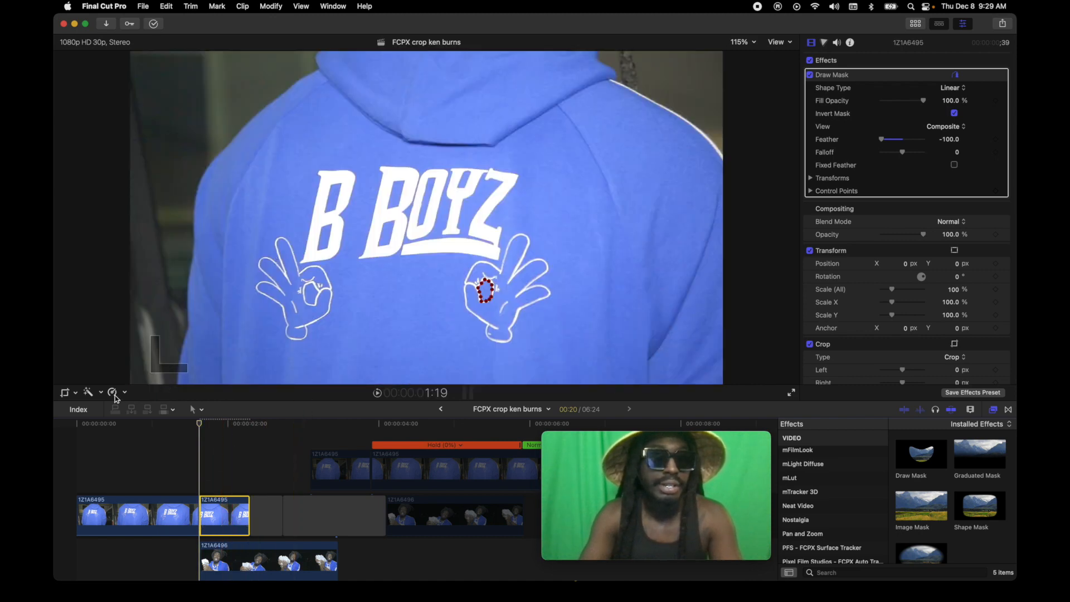
pyautogui.click(76, 393)
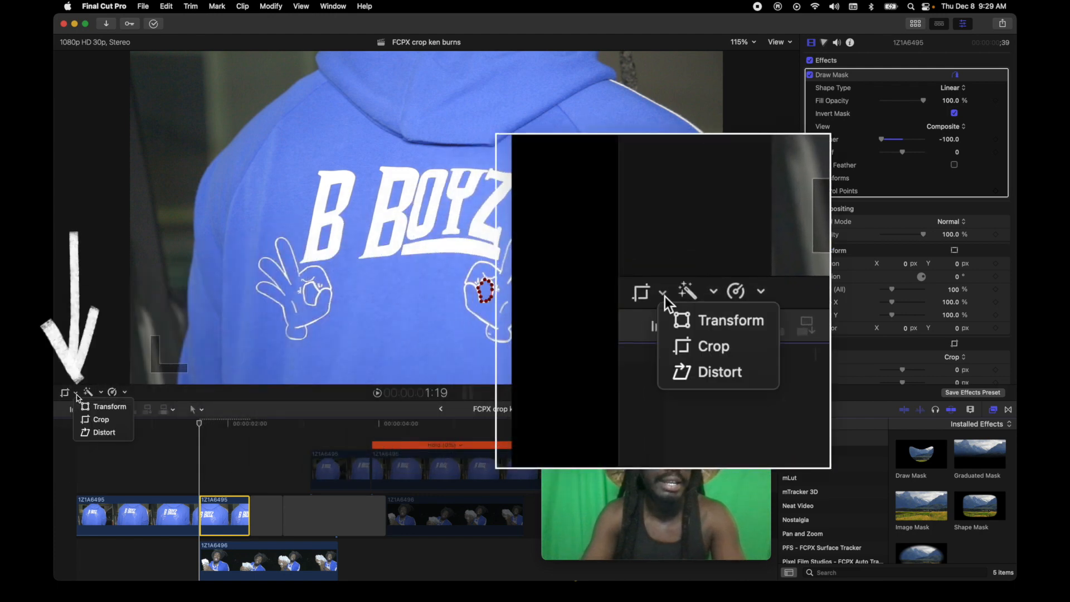
pyautogui.click(93, 418)
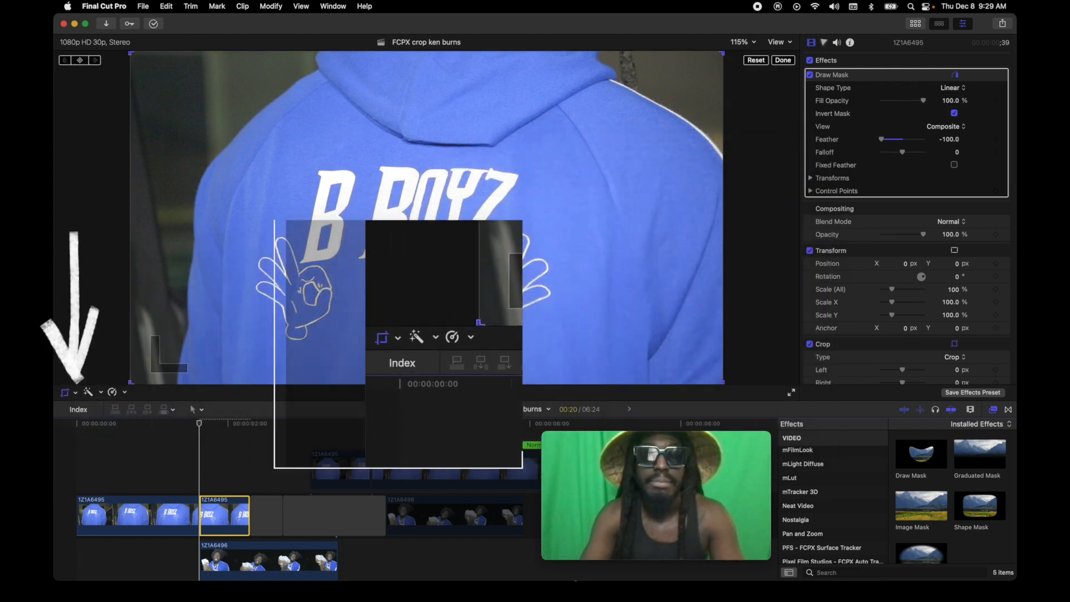
pyautogui.click(448, 371)
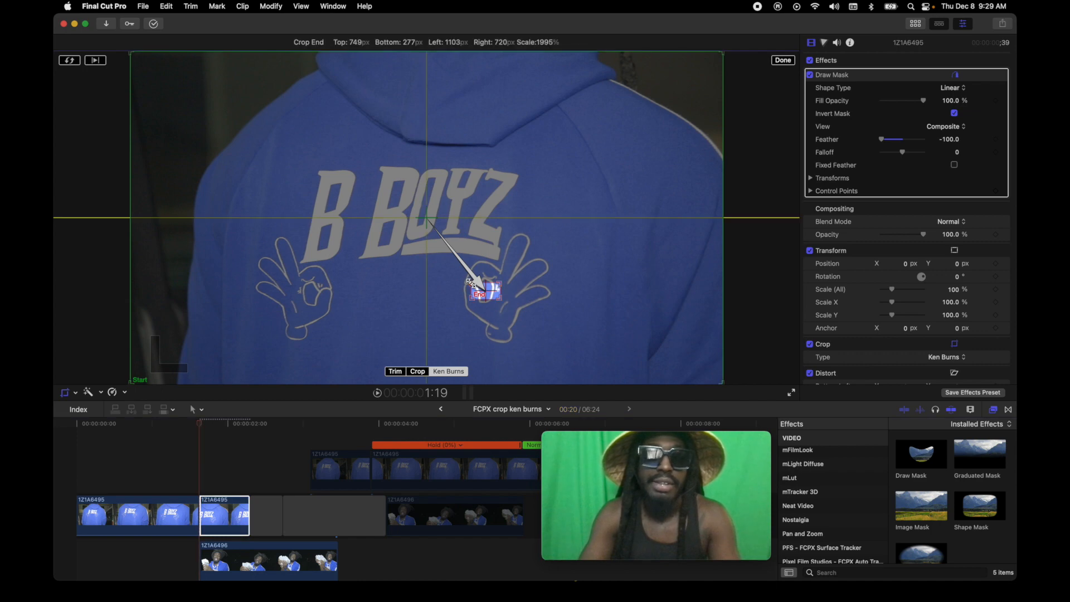
# Frame the Ken Burns end rectangle tightly around the masked finger circle at about 1995% scale, and apply the crop
pyautogui.moveTo(471, 283); pyautogui.dragTo(274, 159)
pyautogui.moveTo(275, 162); pyautogui.dragTo(485, 294)
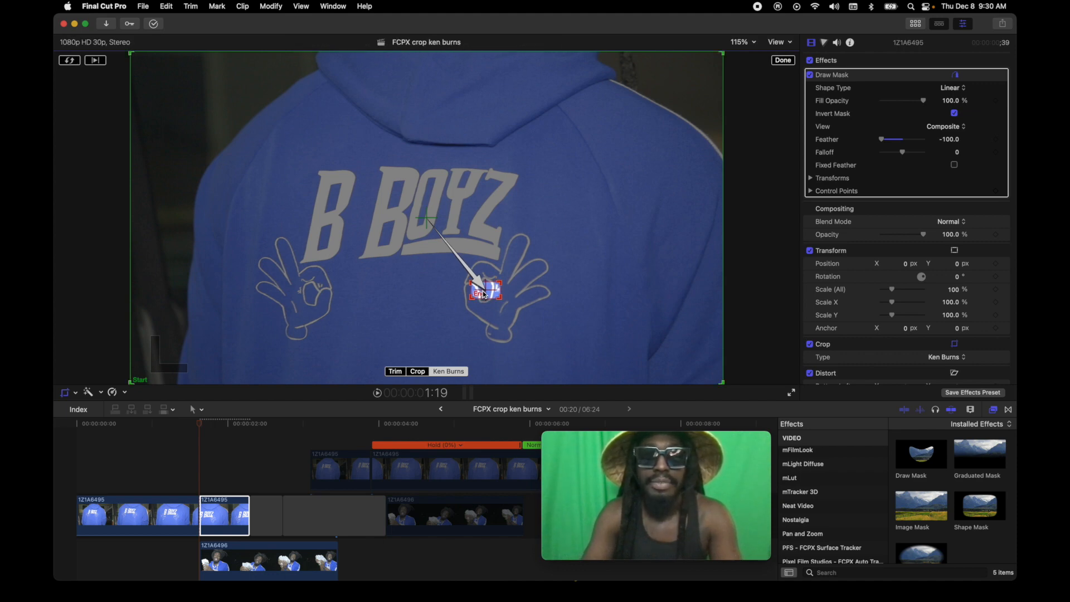
pyautogui.click(782, 61)
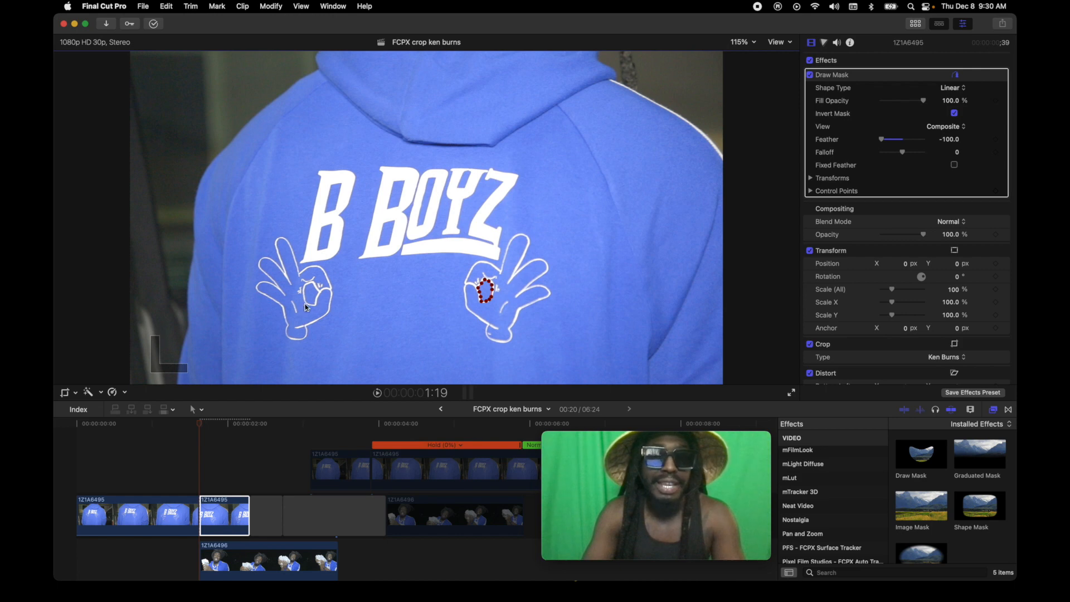
# Play back the zoom from the hoodie shot through the masked circle into the money shot
pyautogui.press('space')
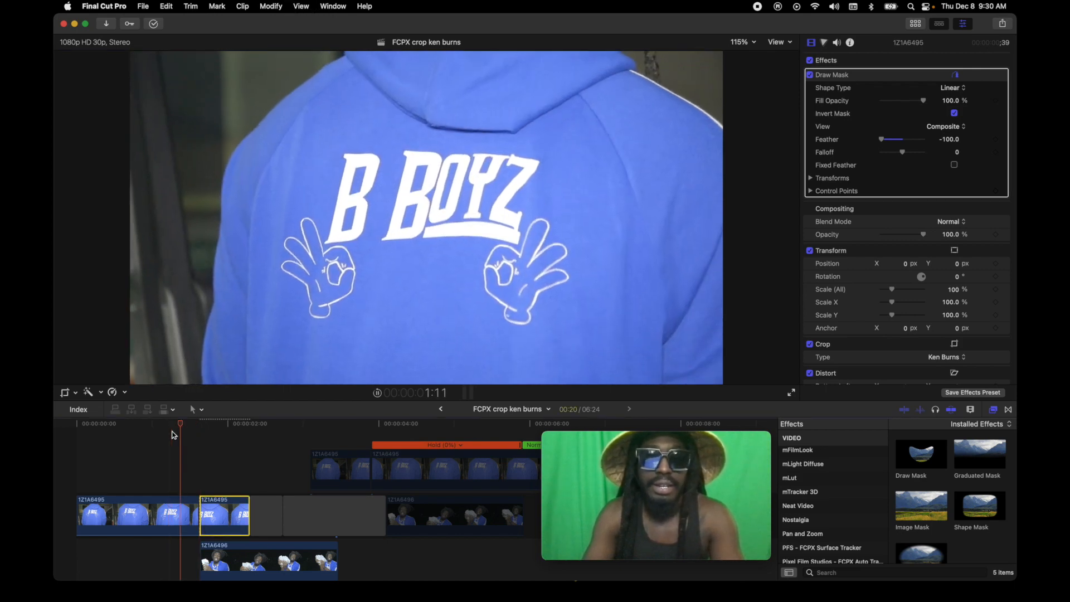
pyautogui.press('space')
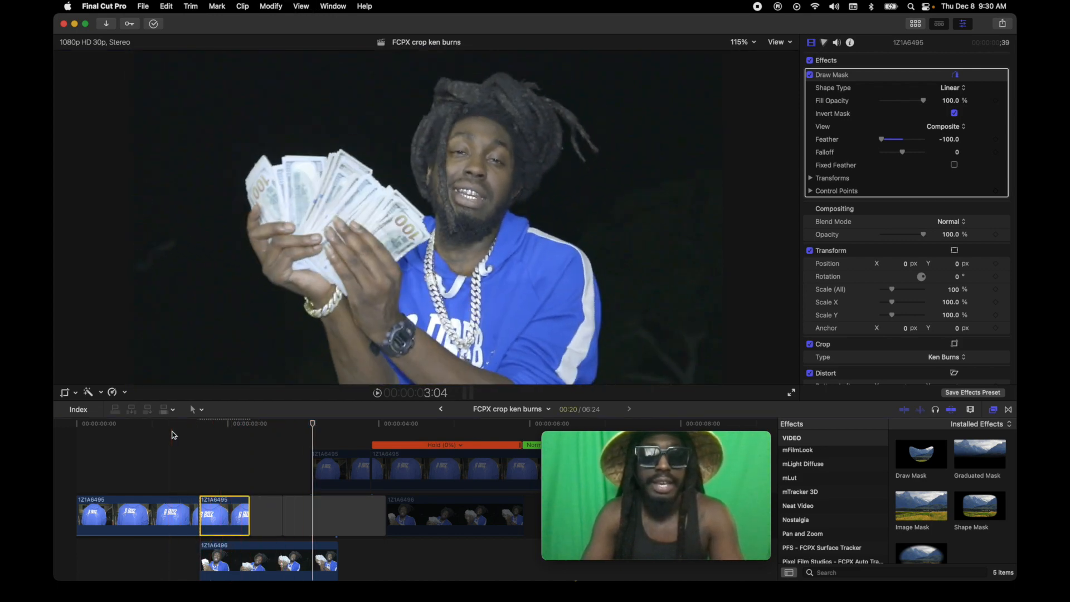
pyautogui.press('space')
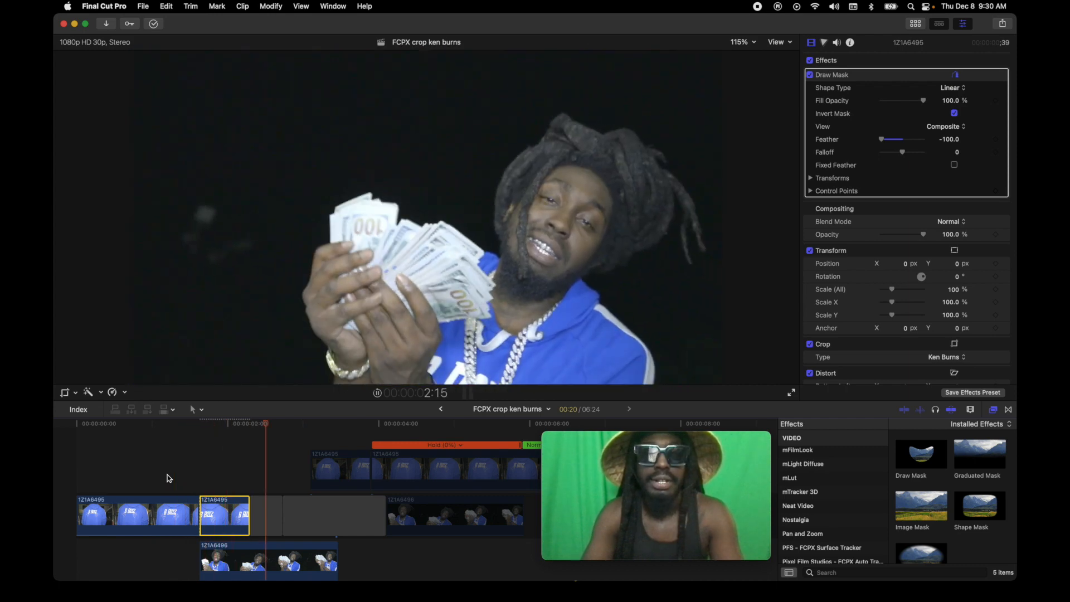
pyautogui.press('space')
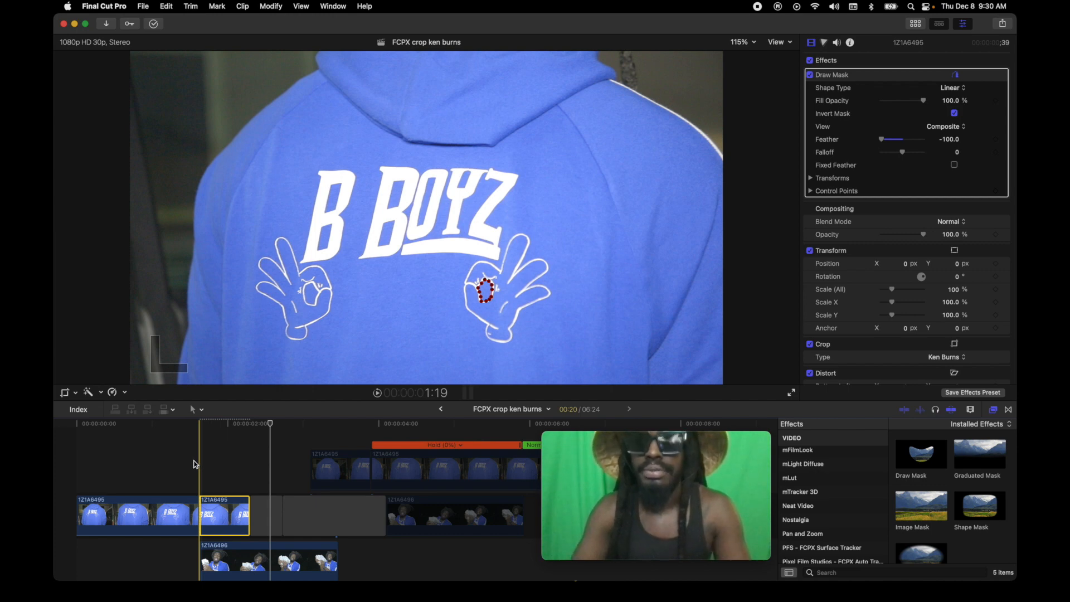
pyautogui.click(193, 463)
pyautogui.click(199, 471)
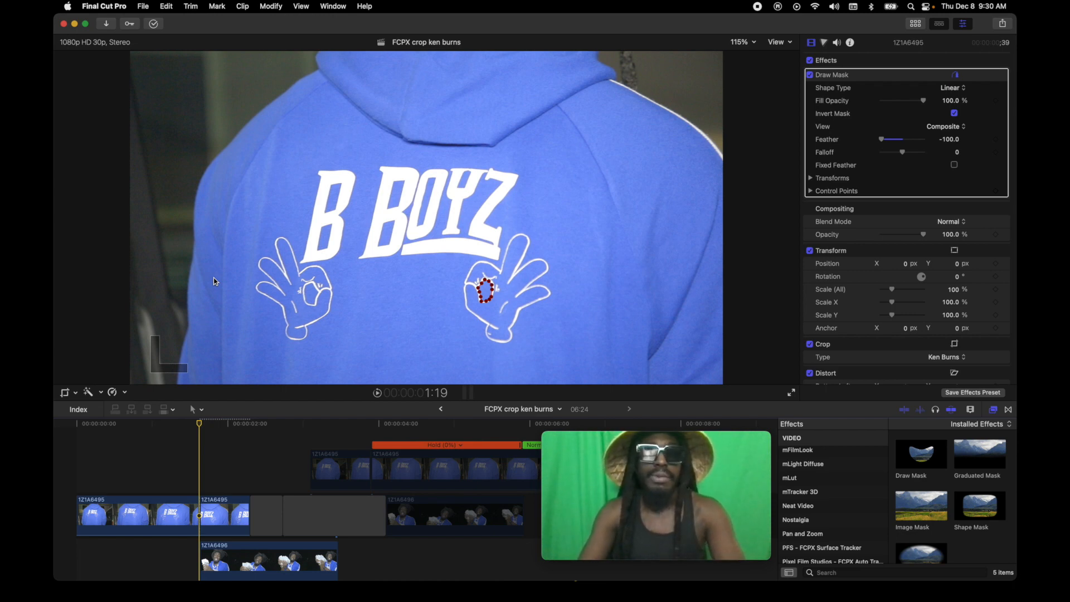
pyautogui.press('space')
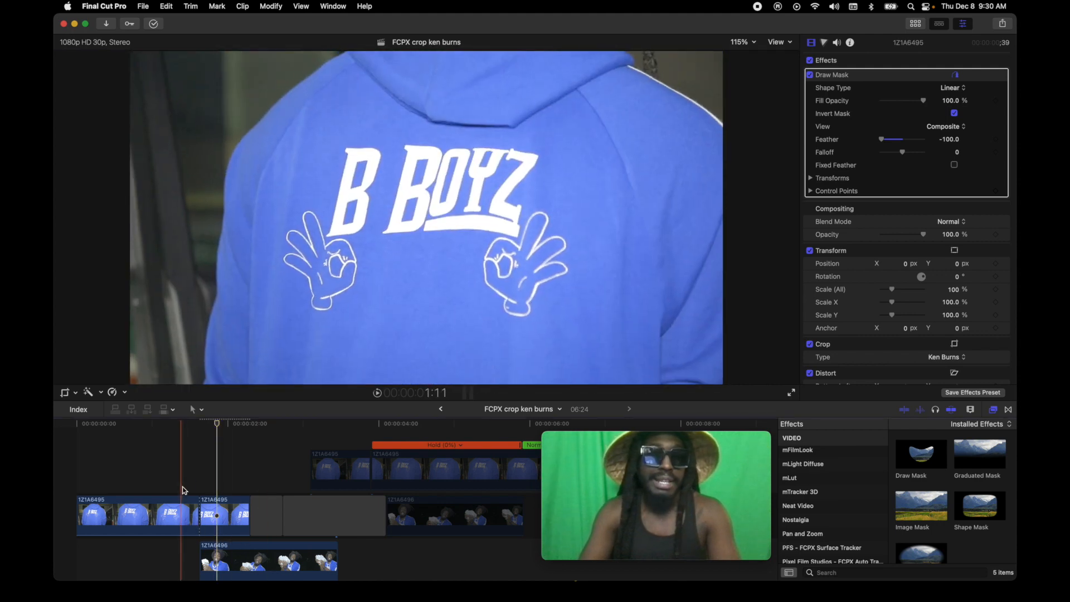
# Add a keyframe to the Draw Mask's Feather at -100 on the short hoodie clip at 1:19
pyautogui.click(199, 475)
pyautogui.click(221, 520)
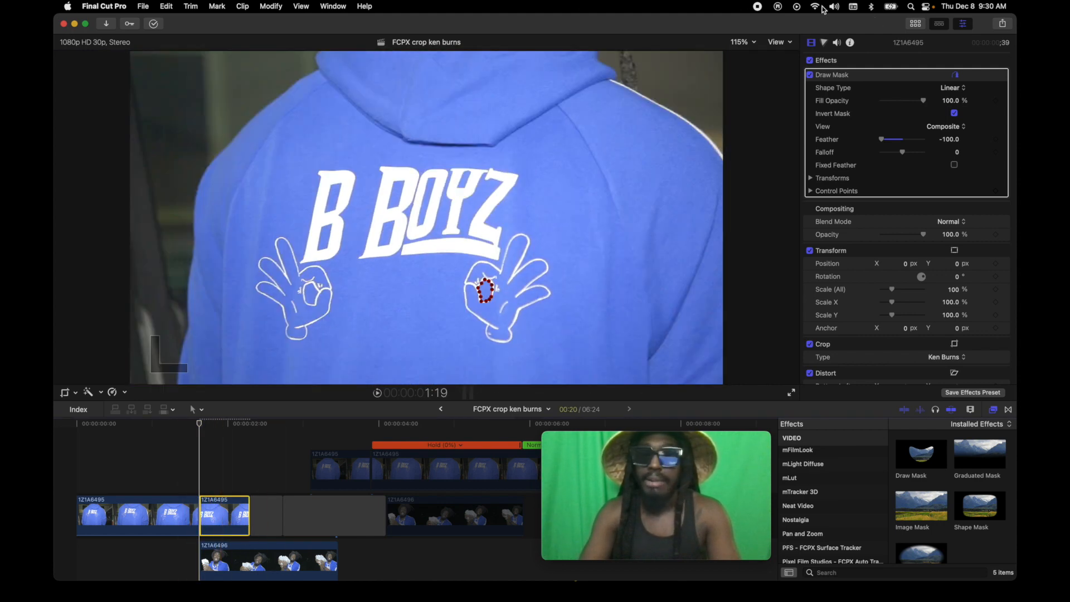
pyautogui.click(996, 140)
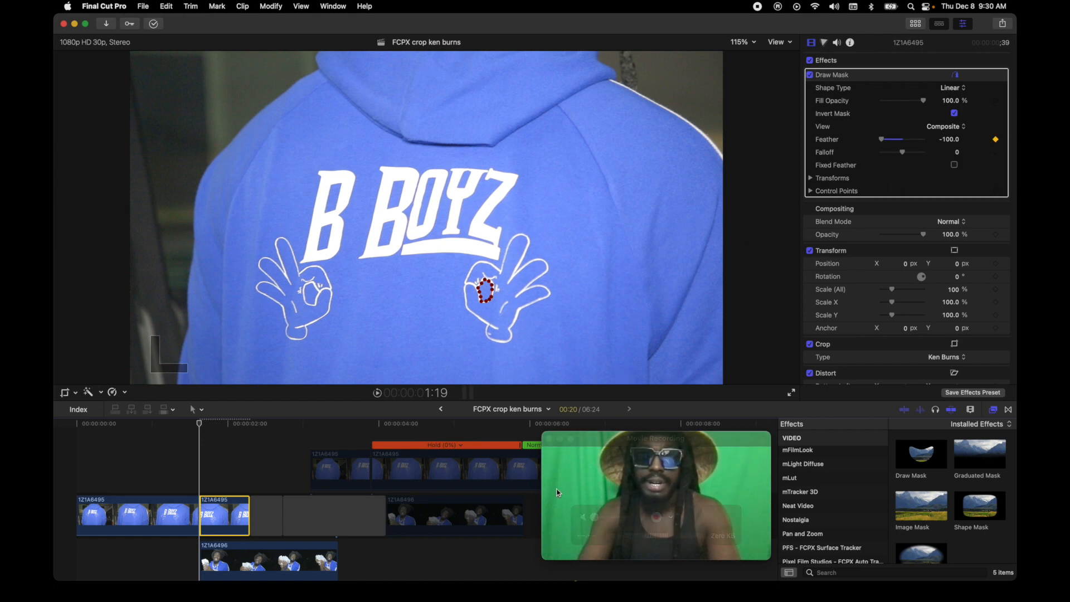
# Keyframe the Draw Mask's Feather to 0 seven frames into the short hoodie clip, at 1:26
pyautogui.press('Right')
pyautogui.press('Right')
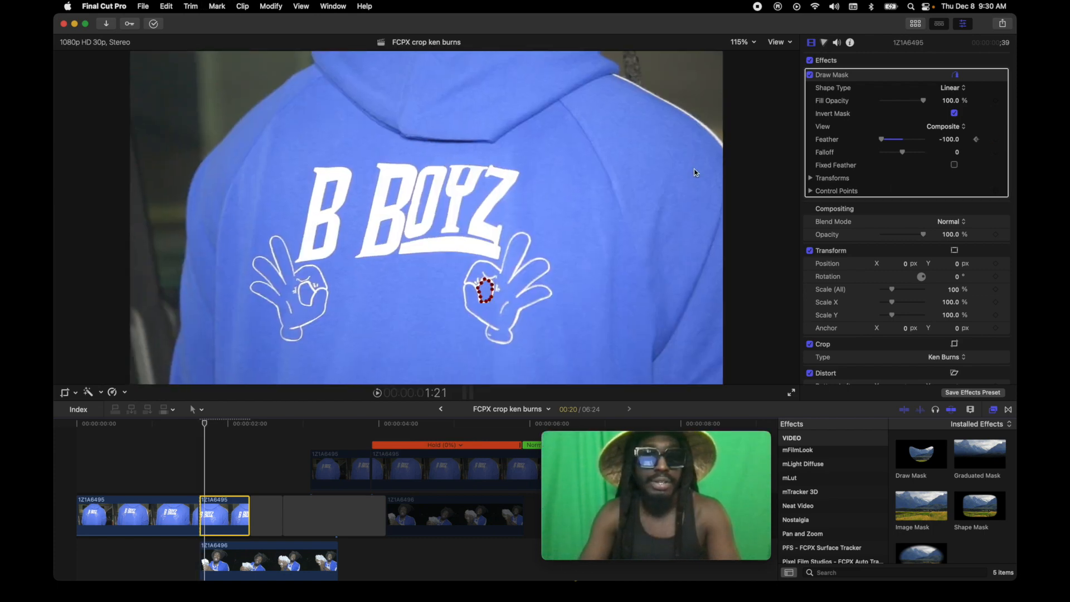
pyautogui.press('Right')
pyautogui.press('Right')
pyautogui.press('Right')
pyautogui.press('Right')
pyautogui.press('Right')
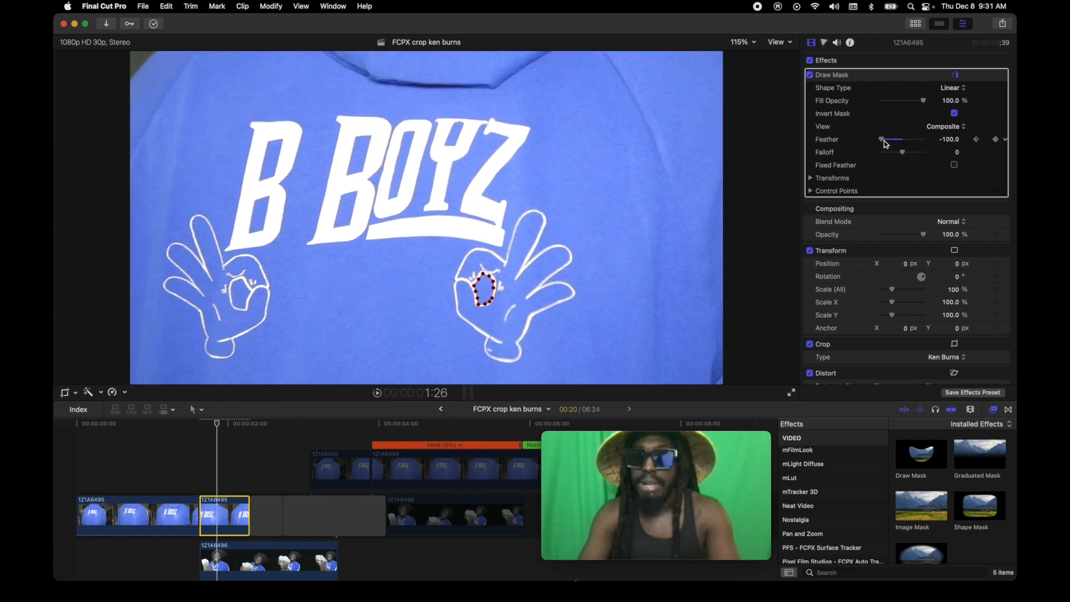
pyautogui.moveTo(885, 139); pyautogui.dragTo(903, 144)
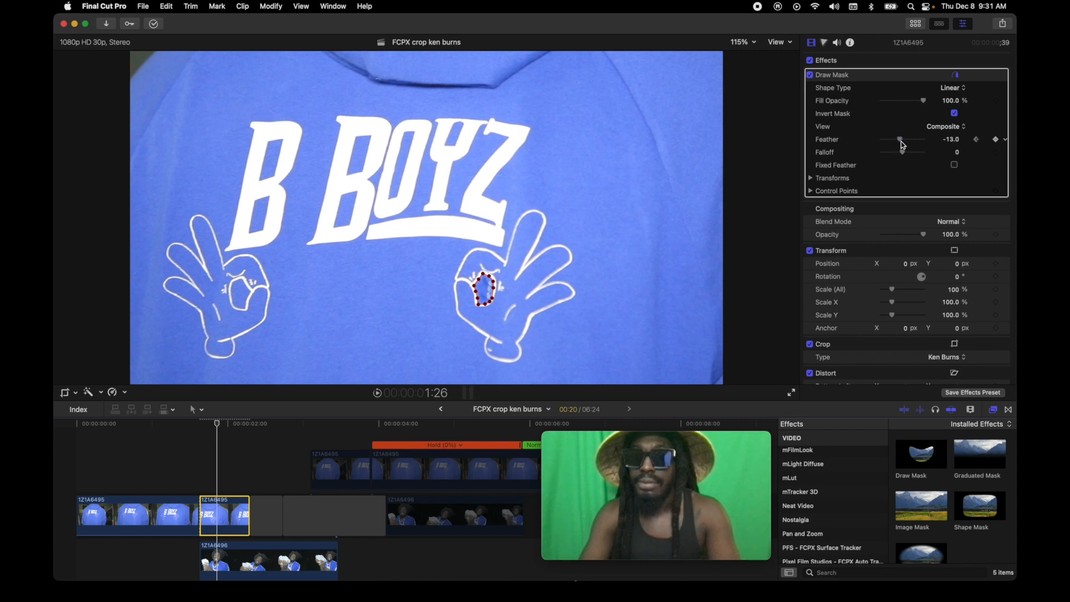
pyautogui.click(950, 140)
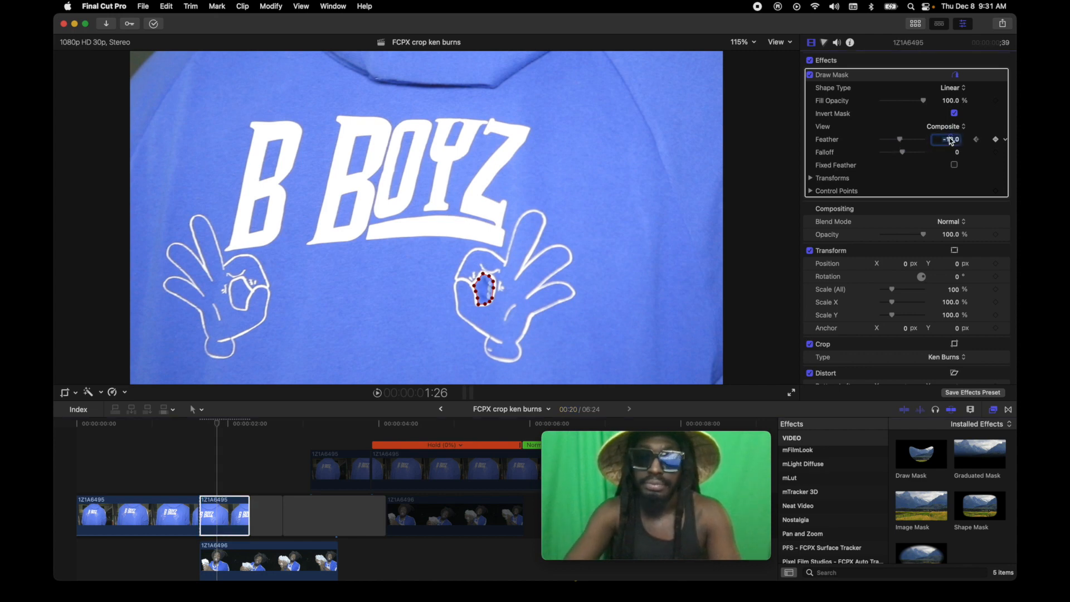
pyautogui.write('0')
pyautogui.press('Return')
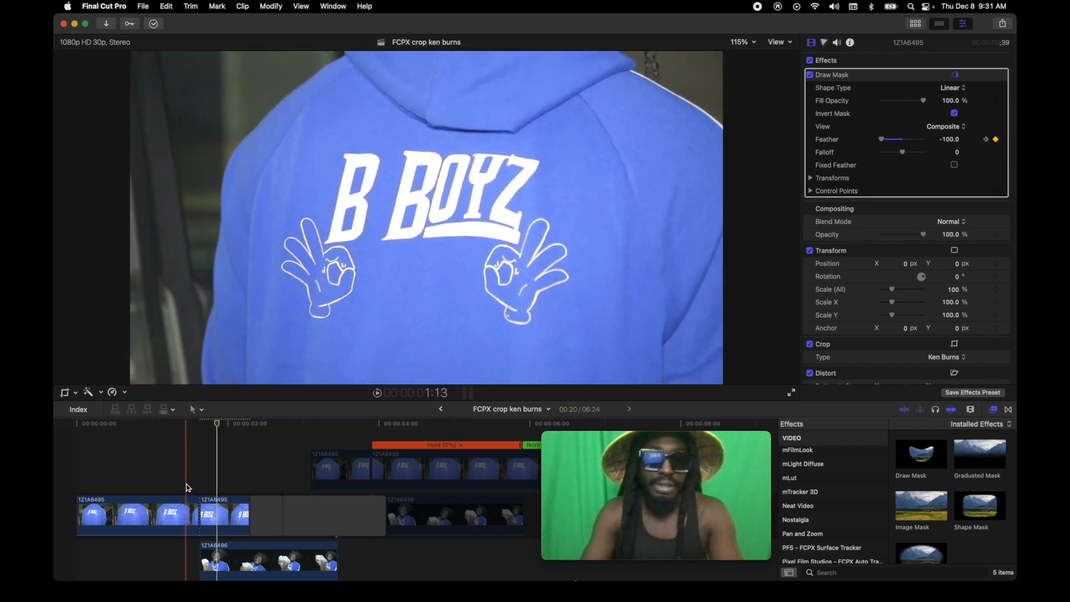
# Check the background render option in the playback preferences
pyautogui.click(188, 487)
pyautogui.press('super+comma')
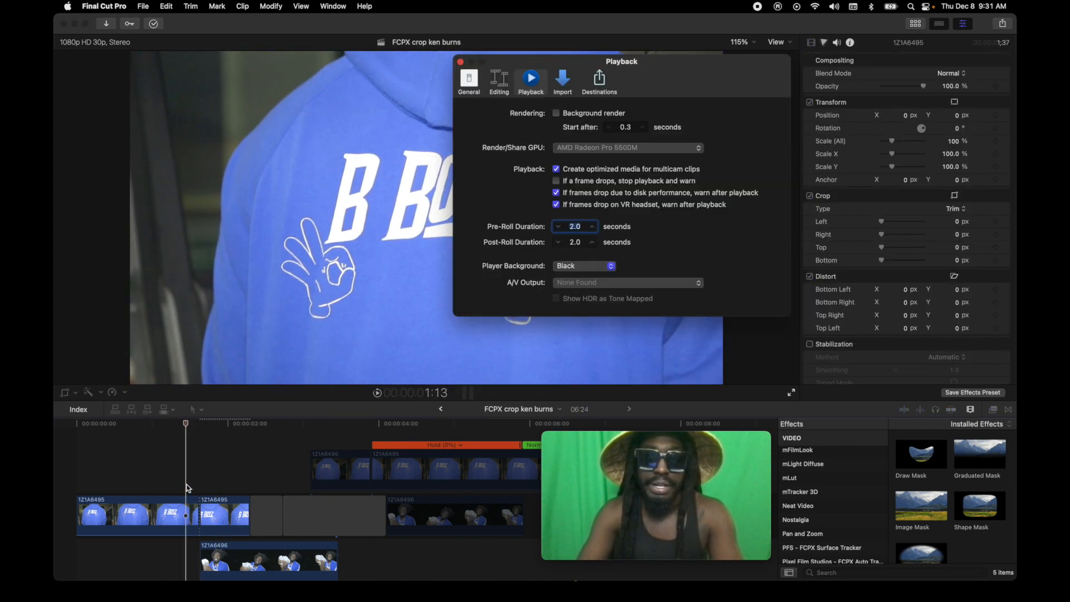
pyautogui.click(555, 114)
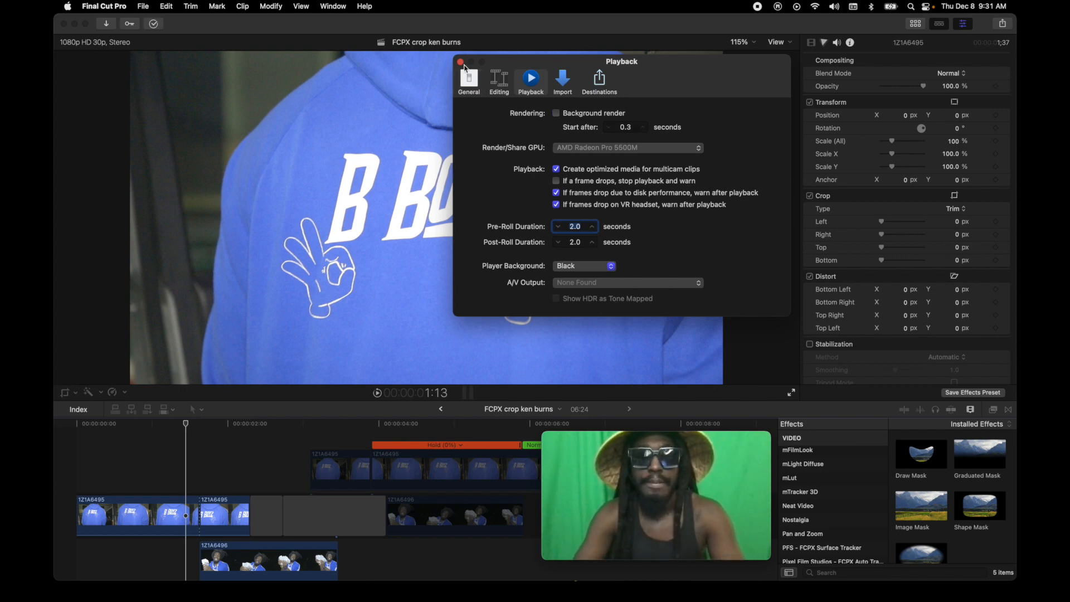
pyautogui.click(460, 63)
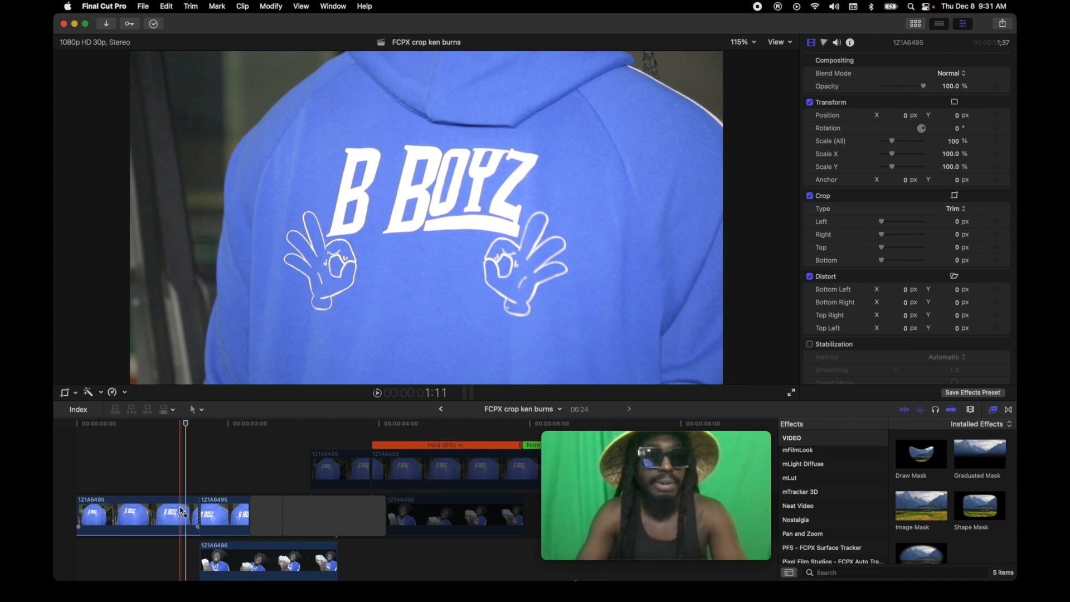
# Preview the zoom transition with the keyframed mask feather
pyautogui.press('space')
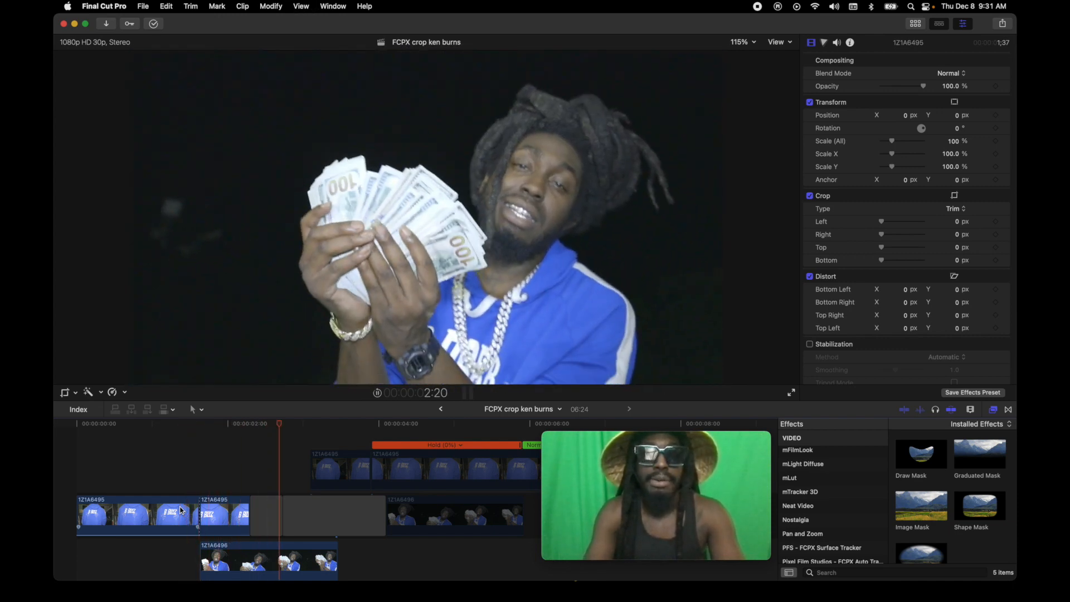
pyautogui.click(182, 510)
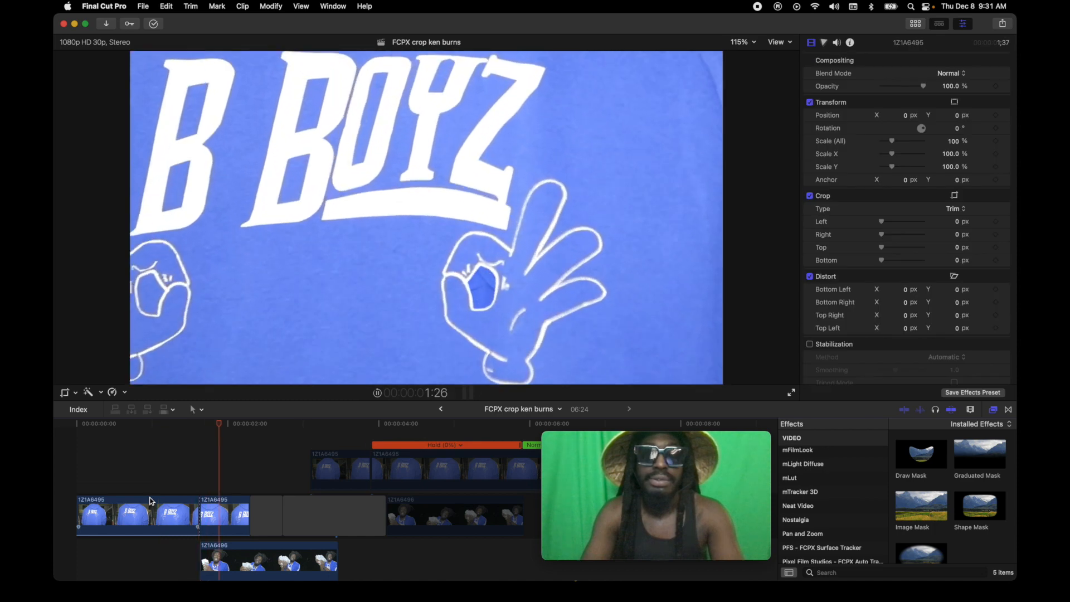
pyautogui.press('space')
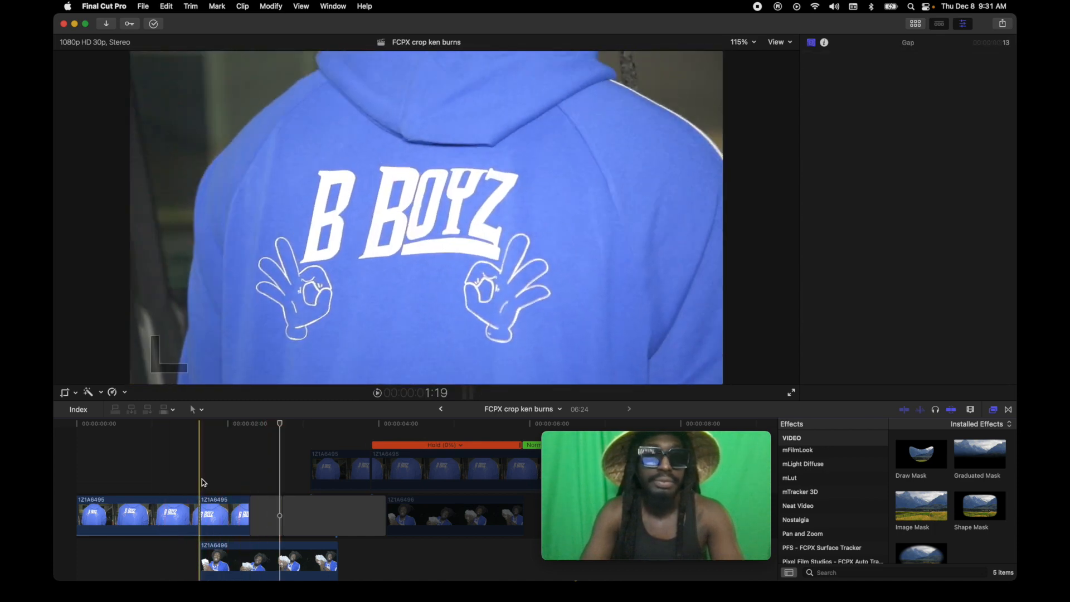
# Enable Fixed Feather in the Draw Mask effect of the short hoodie clip starting at 1:19
pyautogui.click(203, 512)
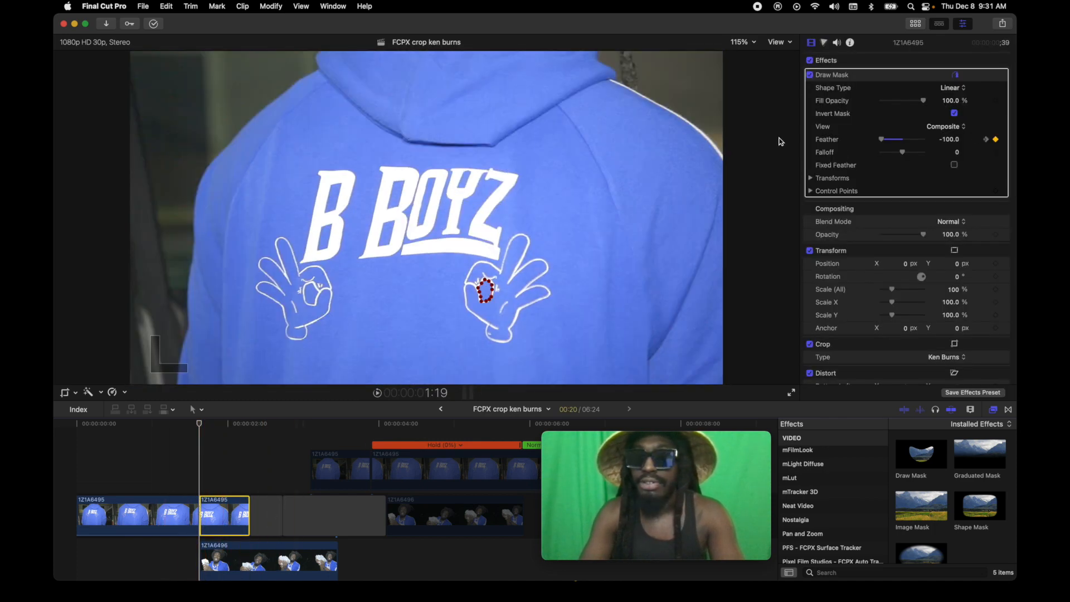
pyautogui.click(955, 166)
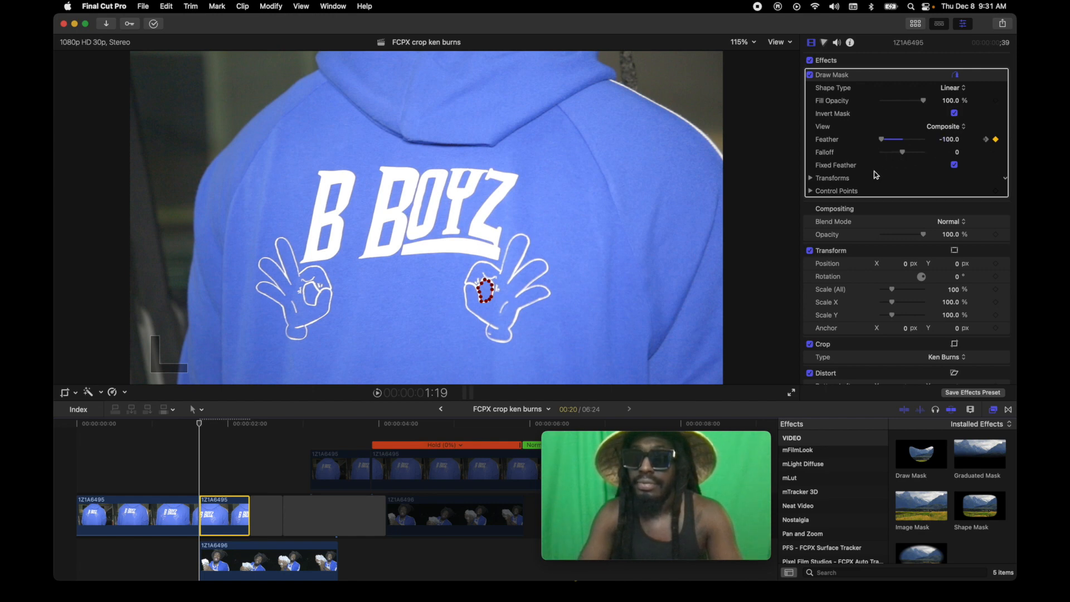
pyautogui.scroll(-2, 875, 175)
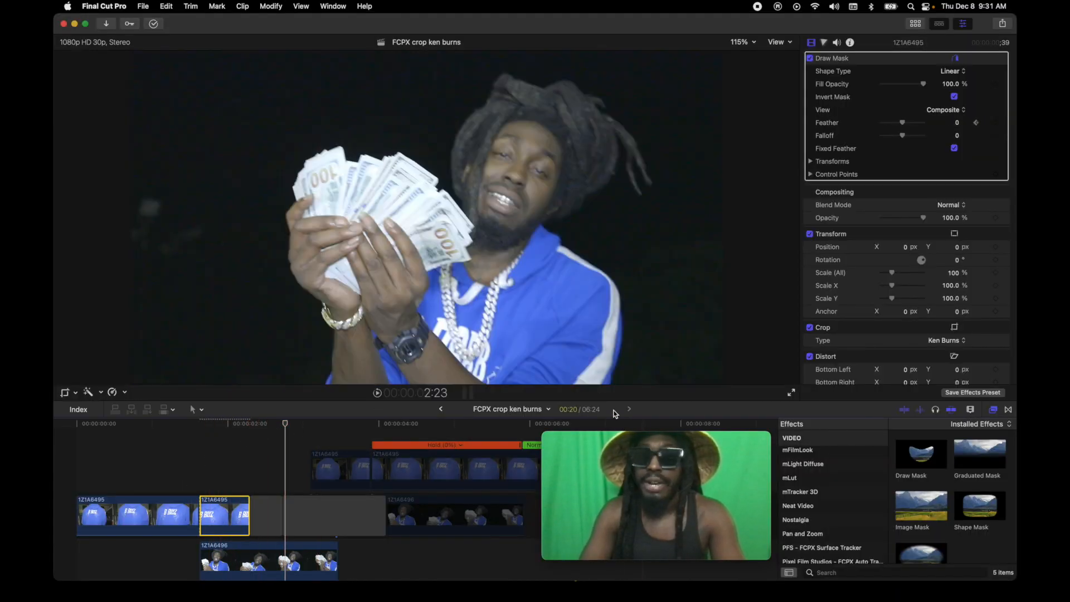
# Switch to the pixel film transzoom effect project and add the Zoom In transition to the short hoodie clip starting at 1:19
pyautogui.click(442, 409)
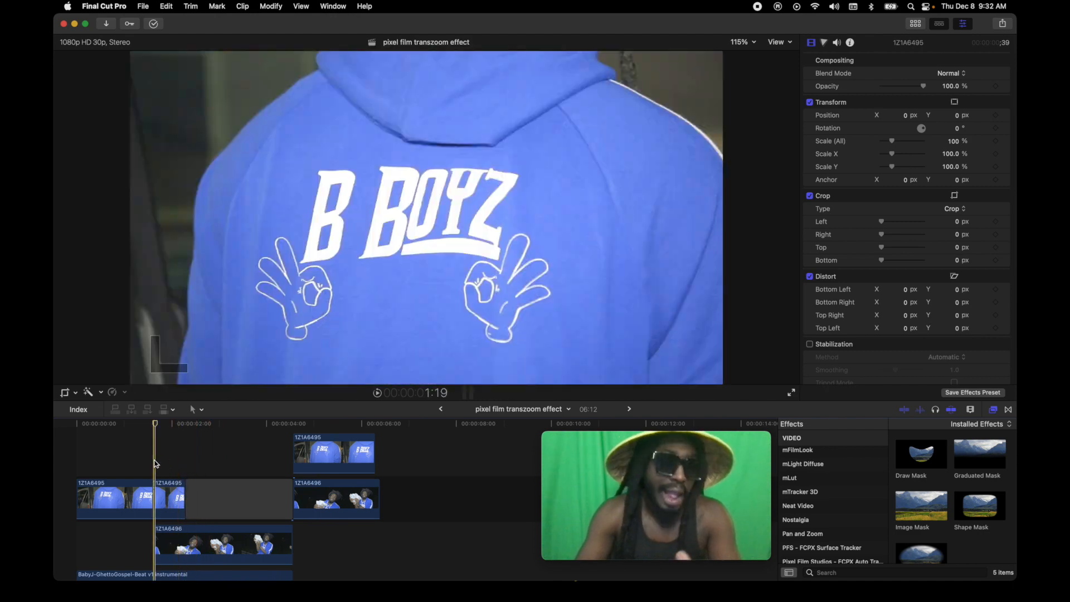
pyautogui.click(170, 503)
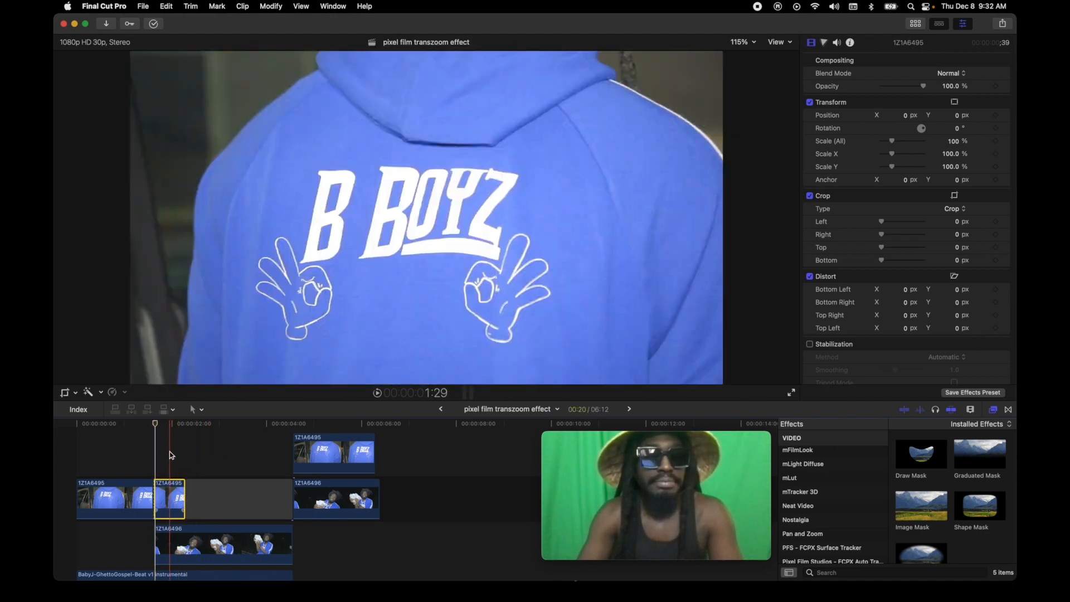
pyautogui.click(1009, 410)
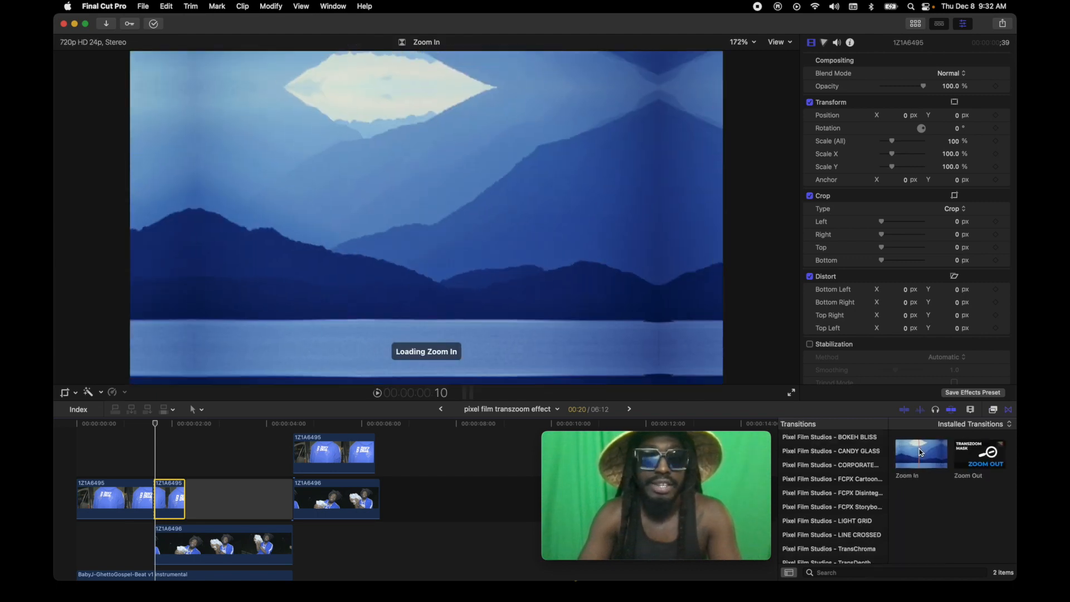
pyautogui.doubleClick(920, 452)
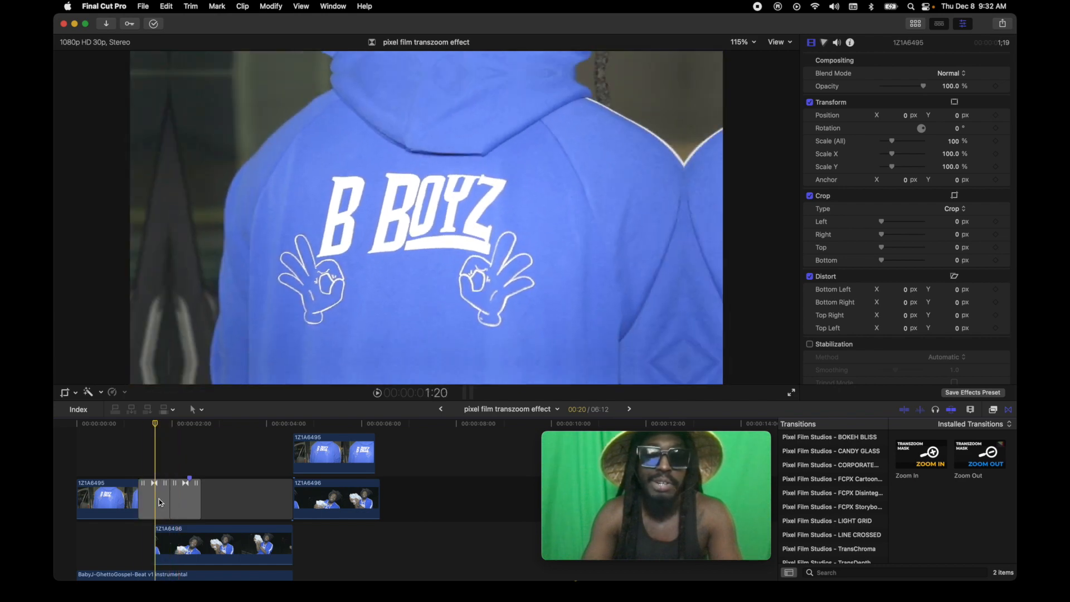
# Delete the Zoom In transition at the start of the short hoodie clip and select the one at its end
pyautogui.click(160, 500)
pyautogui.press('Delete')
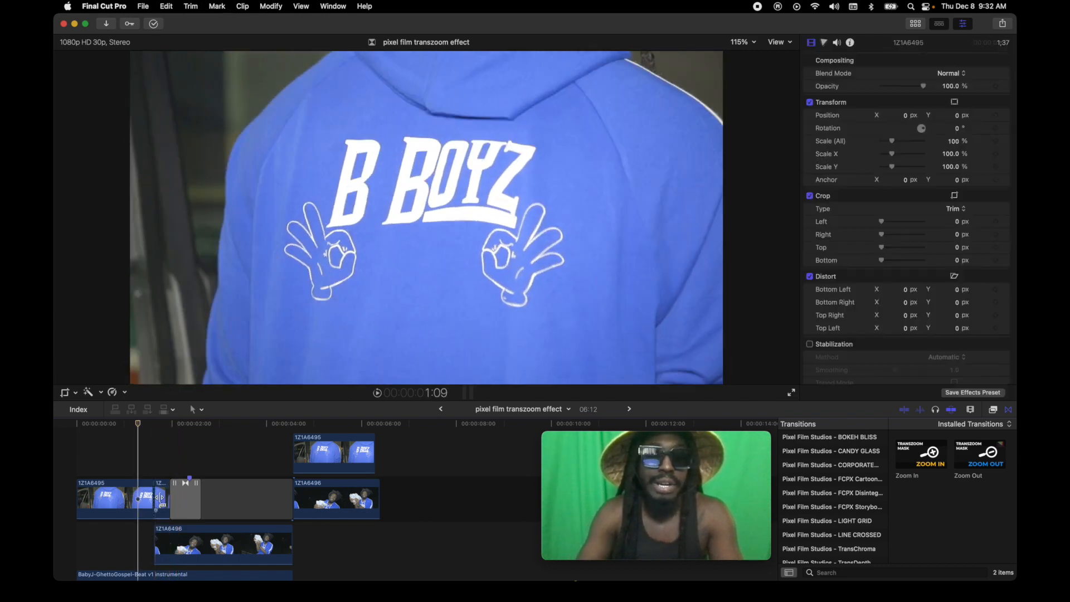
pyautogui.click(173, 497)
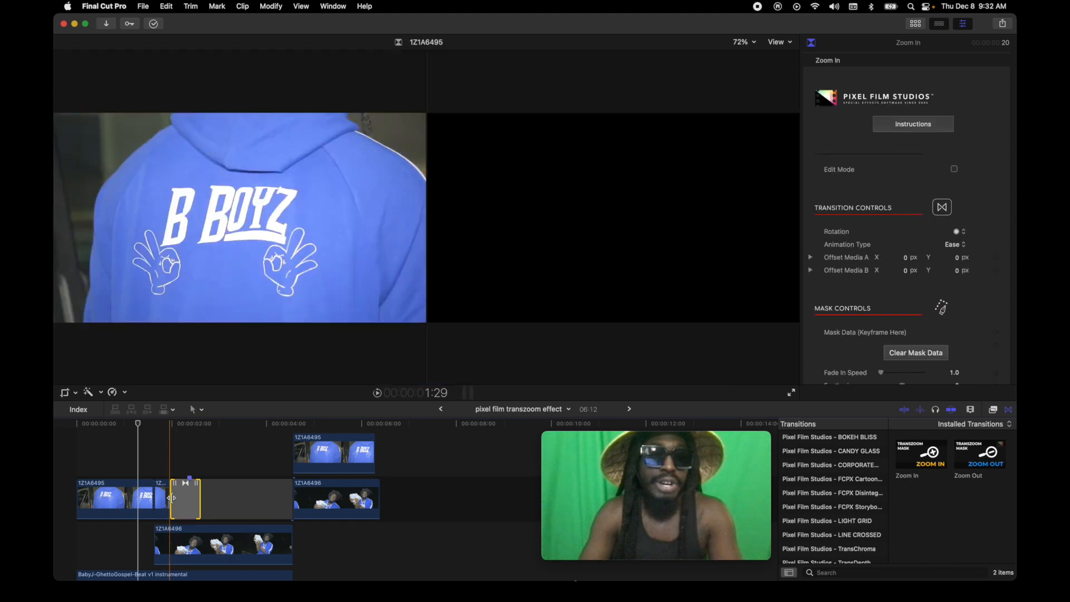
# Extend the Zoom In transition's start to 1:19 for a 1:10 duration and select it with the playhead at 1:19
pyautogui.moveTo(172, 498); pyautogui.dragTo(154, 497)
pyautogui.click(154, 460)
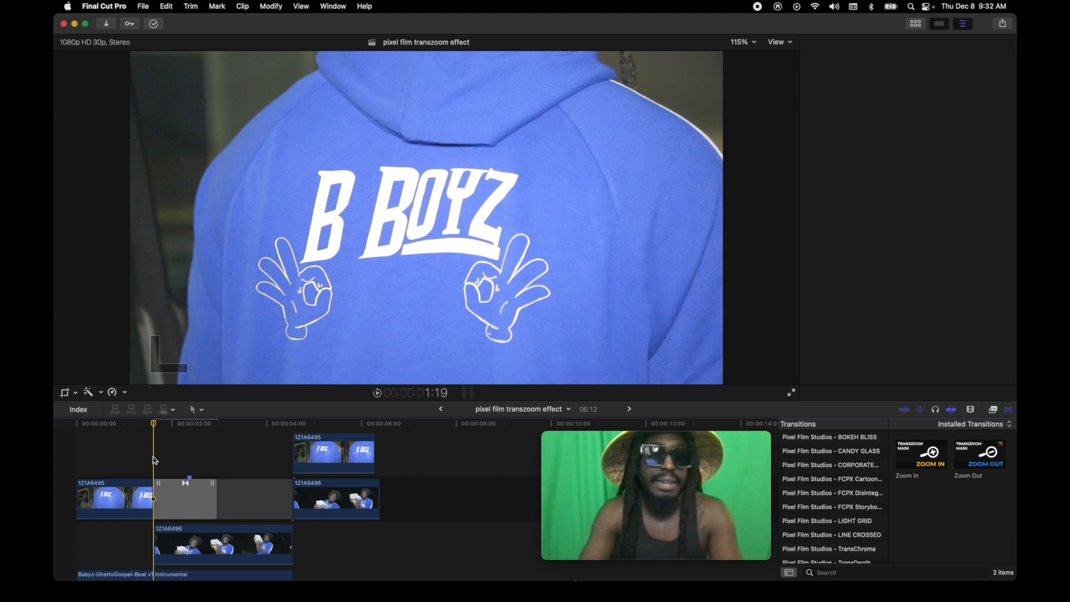
pyautogui.click(164, 497)
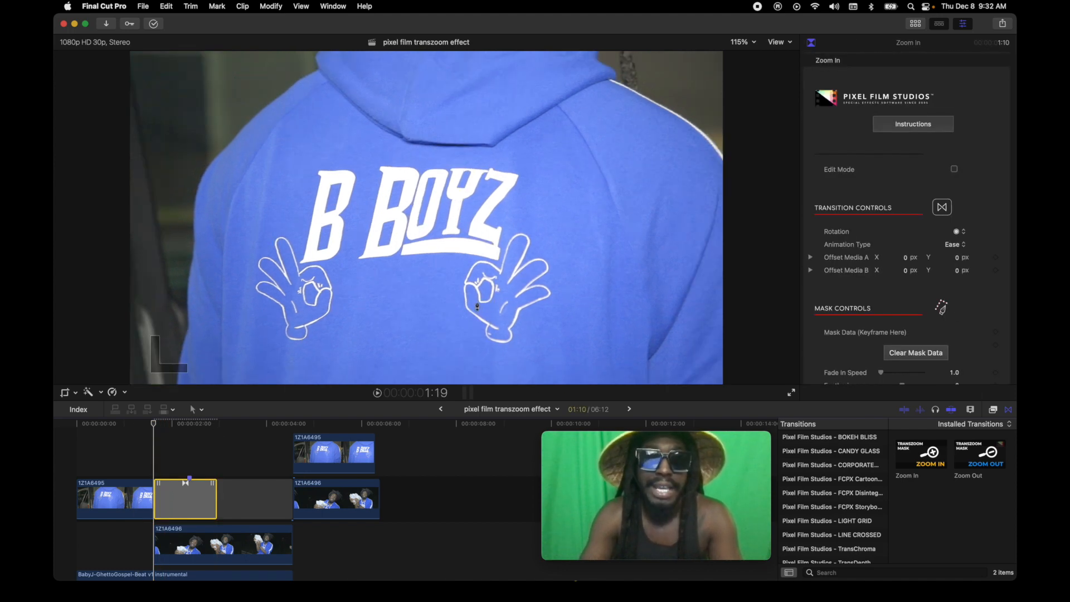
# Draw the Zoom In mask around the finger-circle opening of the hoodie's right-hand OK sign, working at 400% zoom, and return the viewer to Fit
pyautogui.click(743, 42)
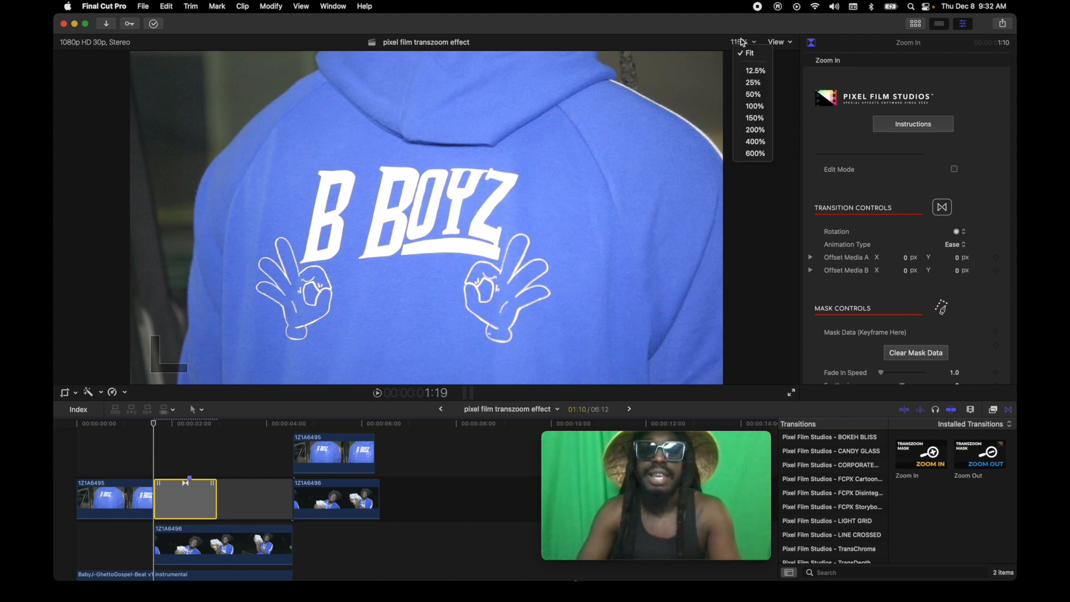
pyautogui.click(768, 143)
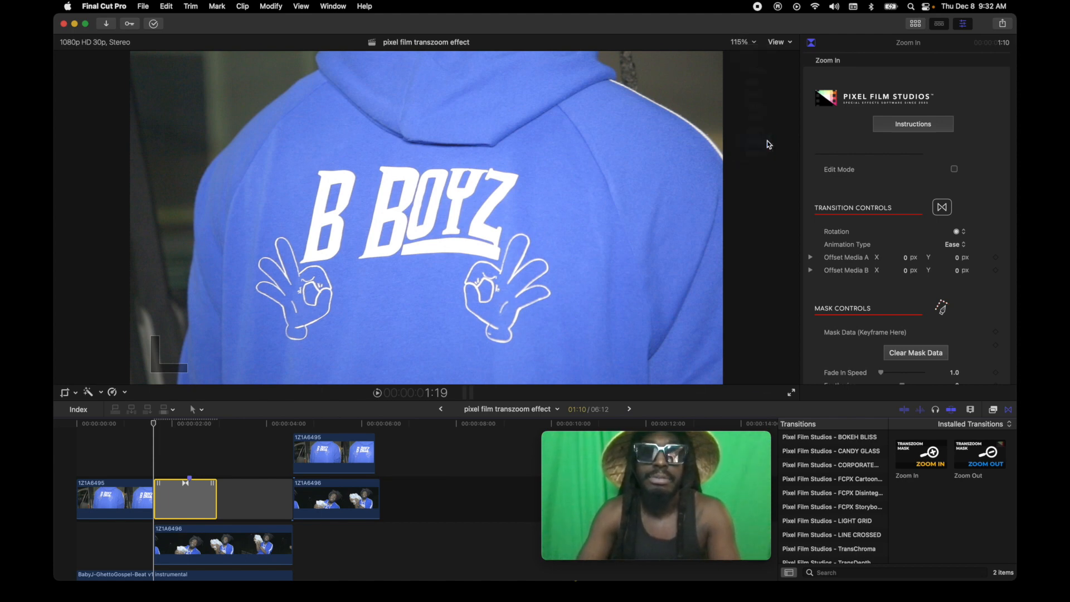
pyautogui.moveTo(790, 224); pyautogui.dragTo(786, 223)
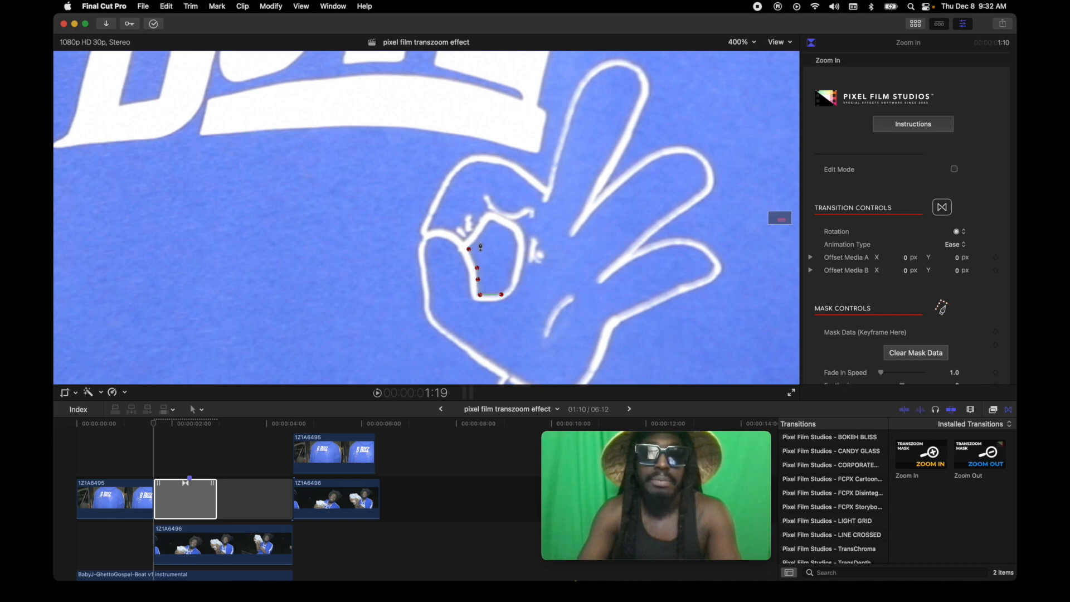
pyautogui.click(492, 219)
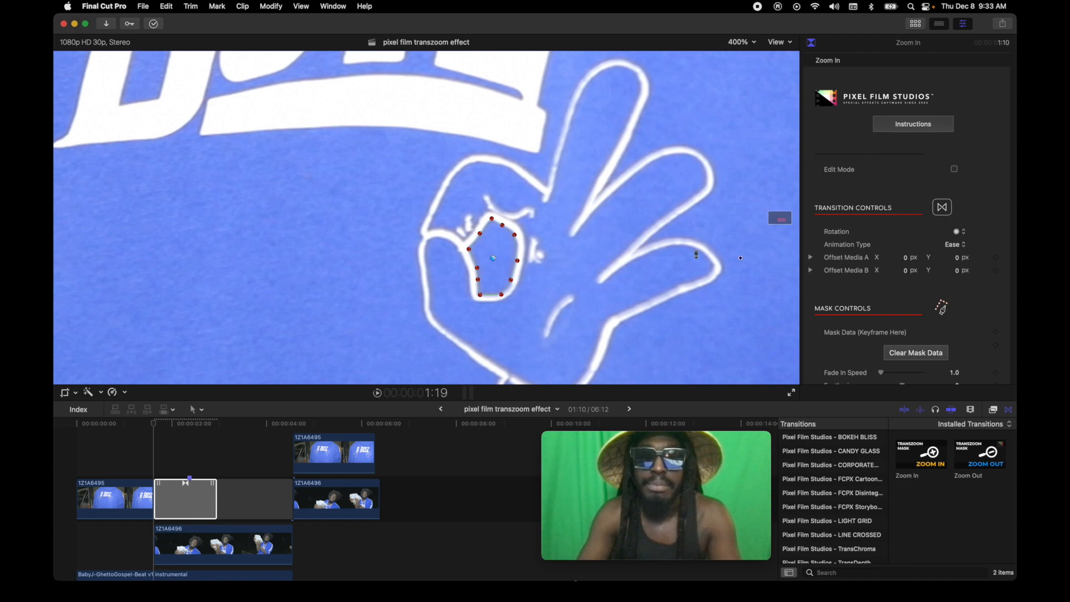
pyautogui.click(740, 46)
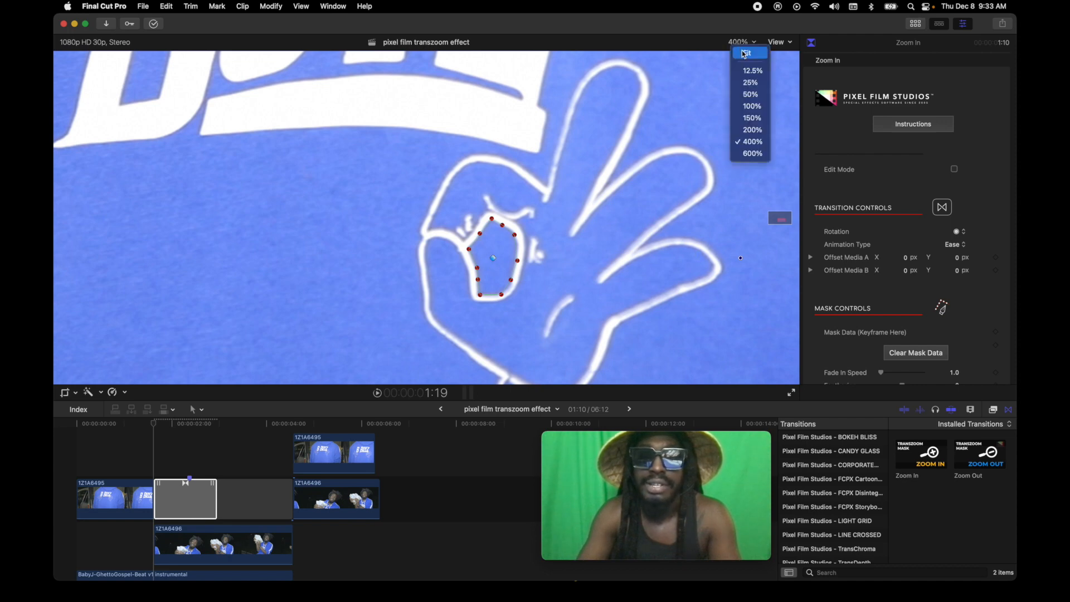
pyautogui.click(741, 51)
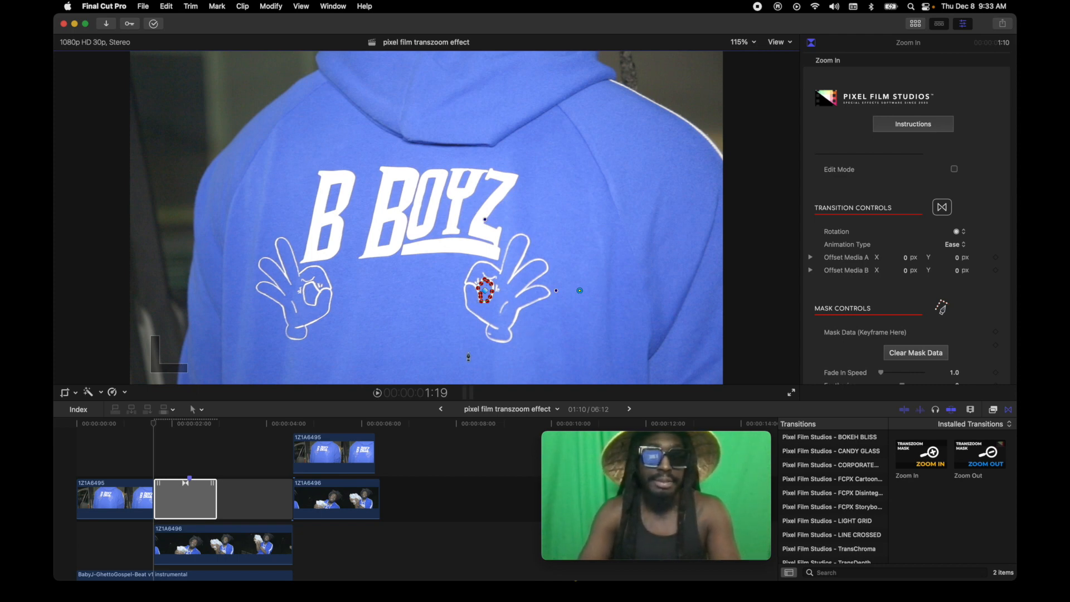
# Check the background rendering setting in the Playback preferences and preview the masked Zoom In transition
pyautogui.press('super+comma')
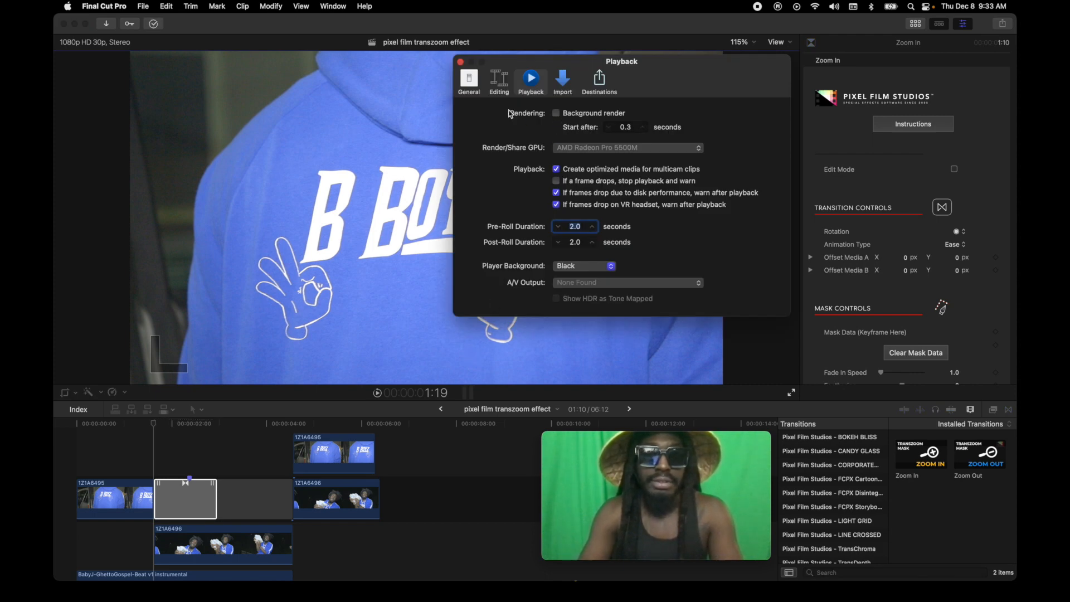
pyautogui.click(460, 61)
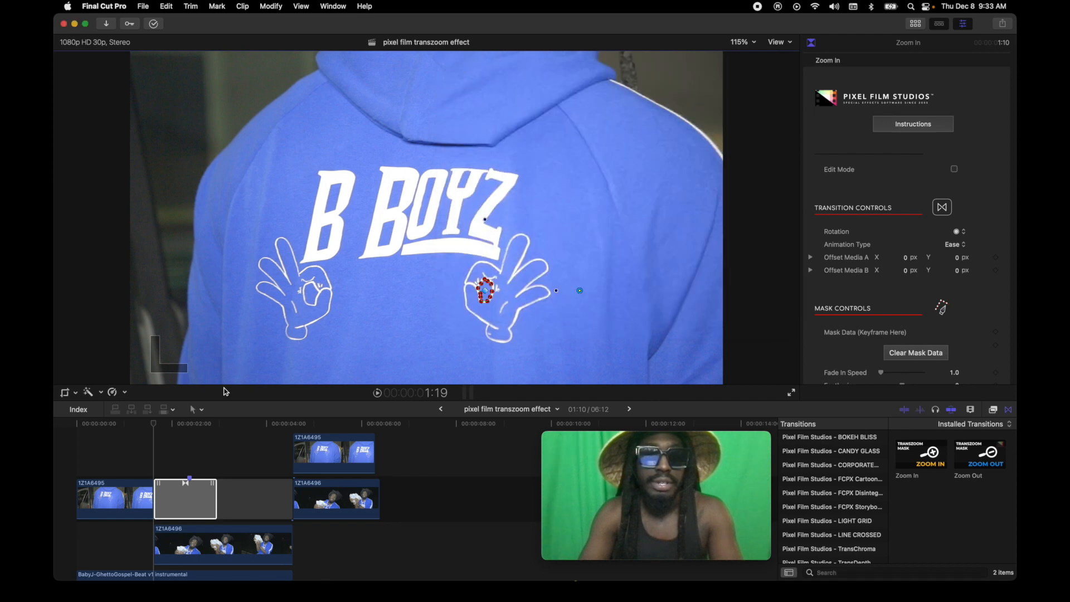
pyautogui.press('space')
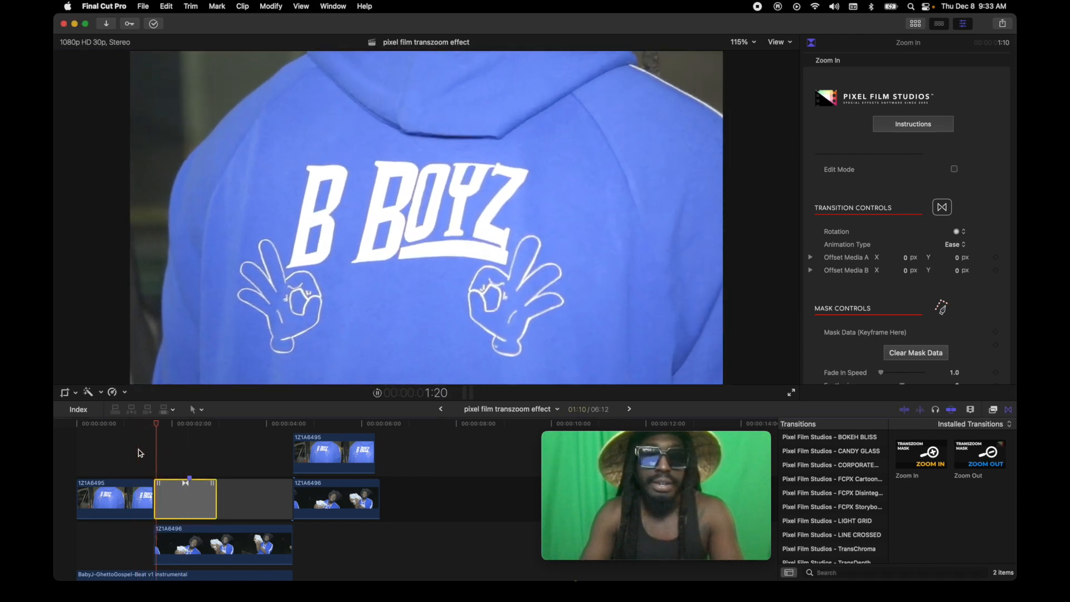
pyautogui.press('space')
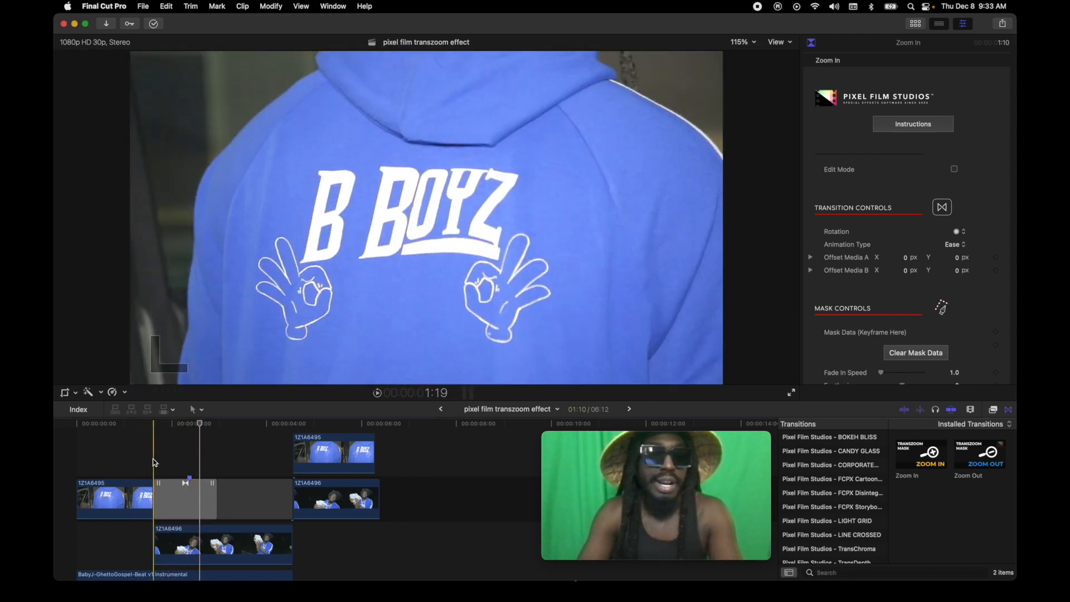
# In the transition's Edit Mode at 1:19, centre Offset Media A on the masked finger circle at X 0.19, Y -0.21 px, and leave Edit Mode
pyautogui.click(155, 462)
pyautogui.click(169, 502)
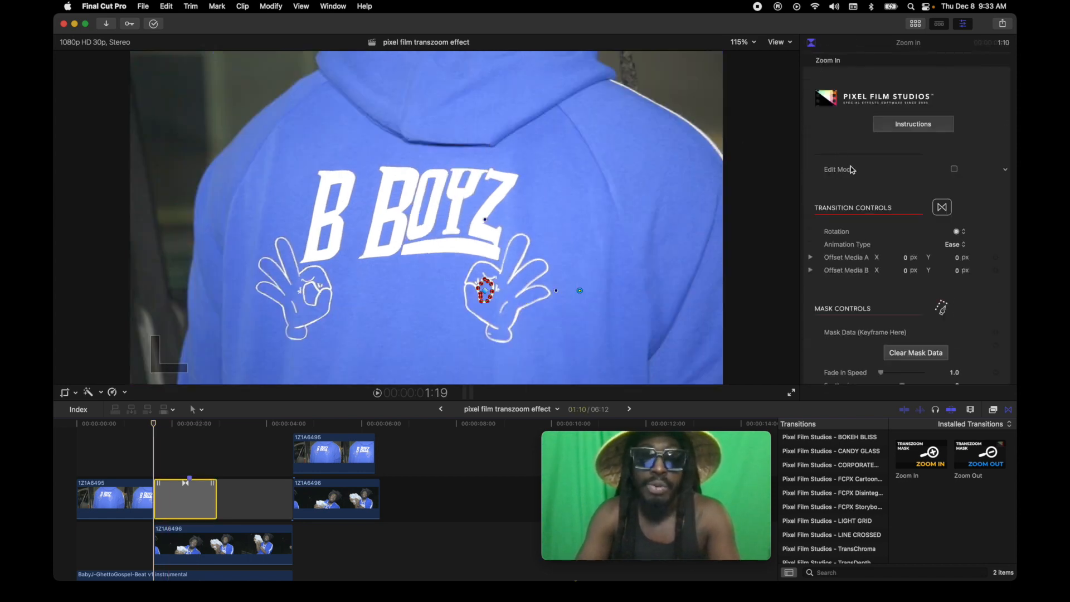
pyautogui.click(954, 169)
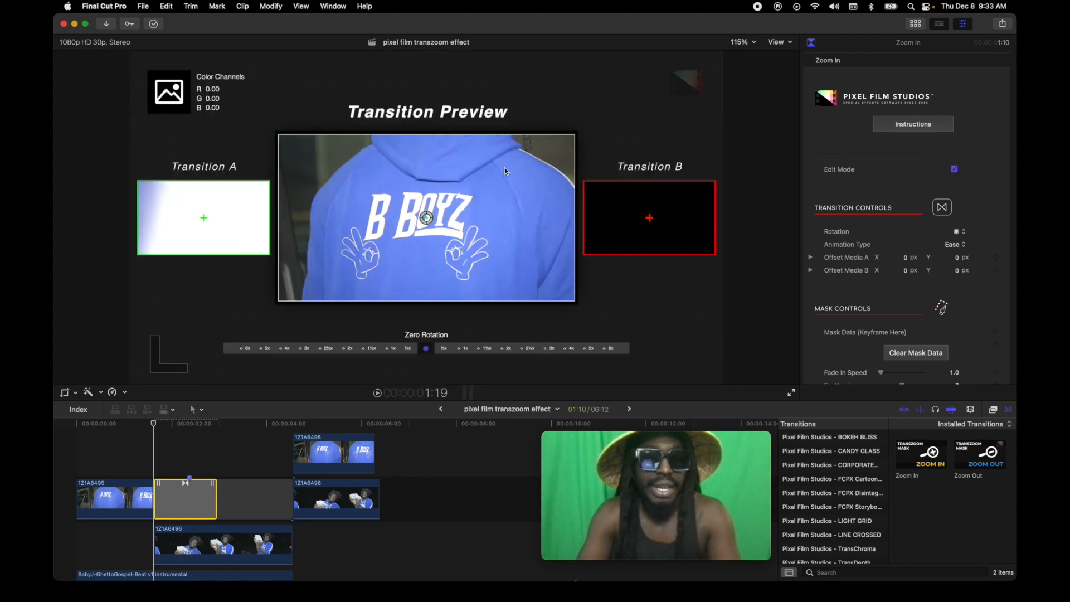
pyautogui.moveTo(427, 220)
pyautogui.mouseDown()
pyautogui.moveTo(428, 237)
pyautogui.moveTo(427, 222)
pyautogui.moveTo(458, 257)
pyautogui.moveTo(426, 222)
pyautogui.mouseUp()
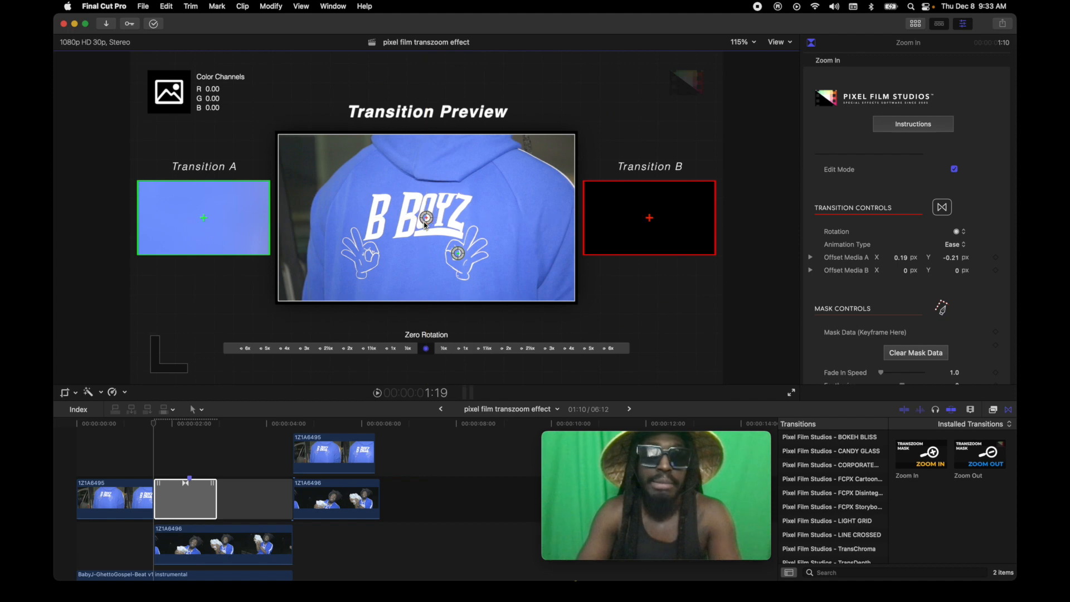
pyautogui.click(955, 170)
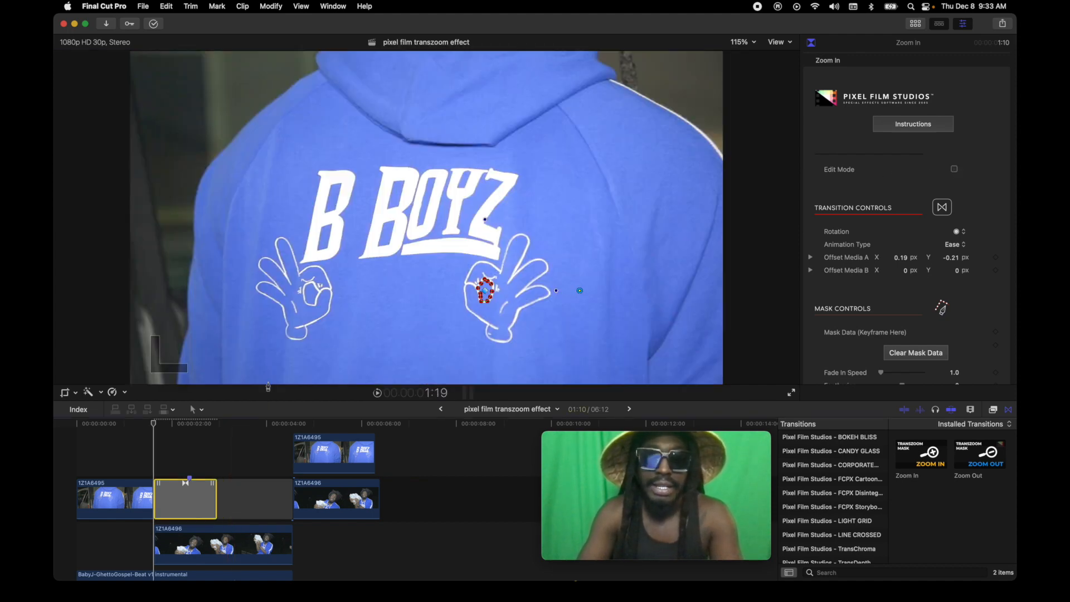
# Enable background rendering in the Playback preferences with a 0.3-second start delay
pyautogui.press('super+comma')
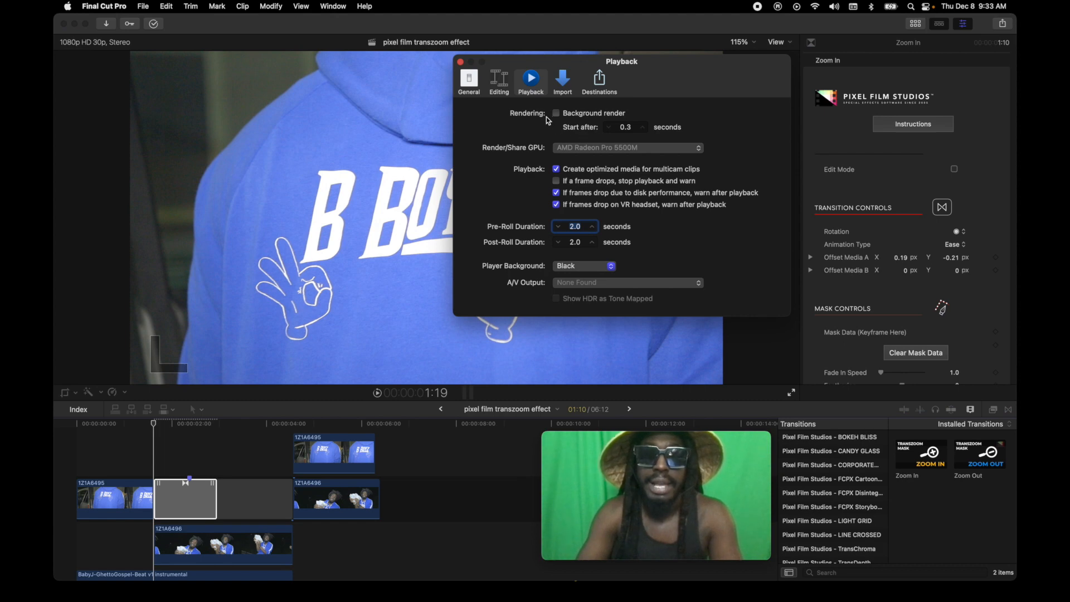
pyautogui.click(555, 114)
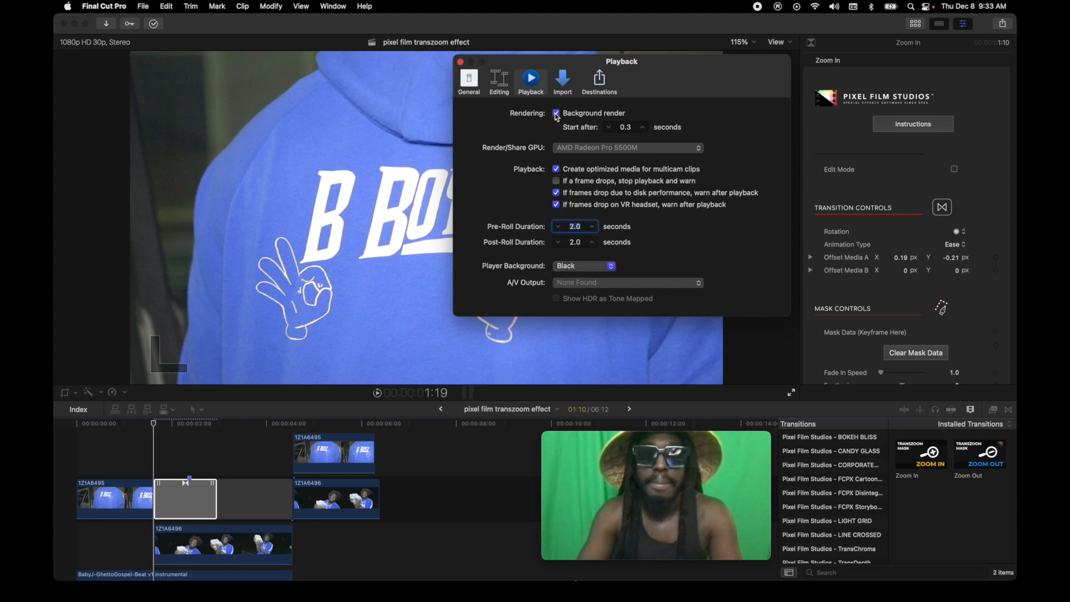
pyautogui.click(460, 62)
# Play back the Zoom In transition from the hoodie shot into the money shot
pyautogui.press('space')
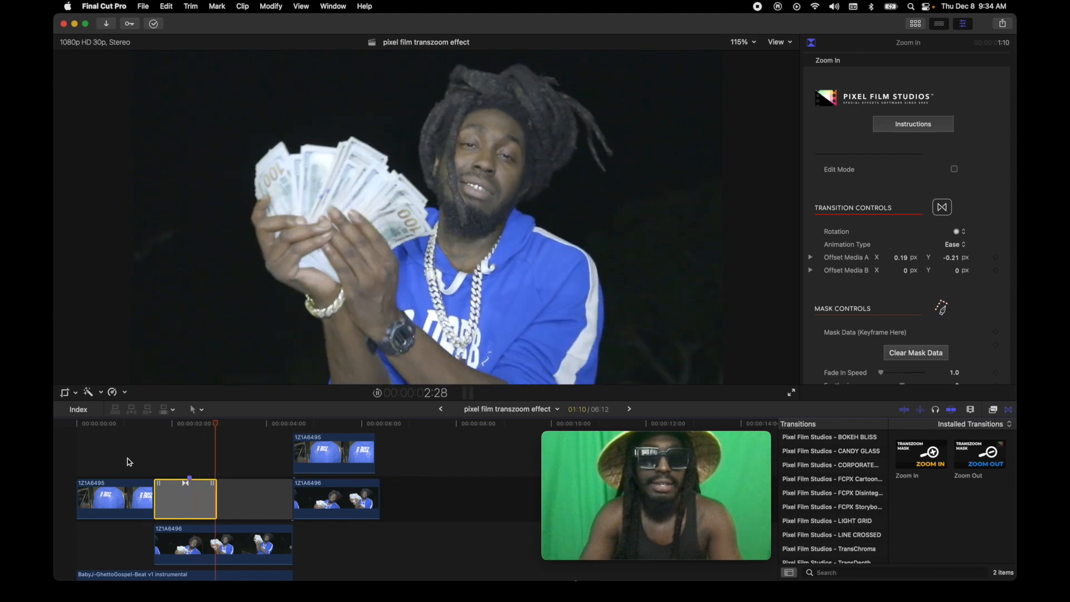
pyautogui.press('space')
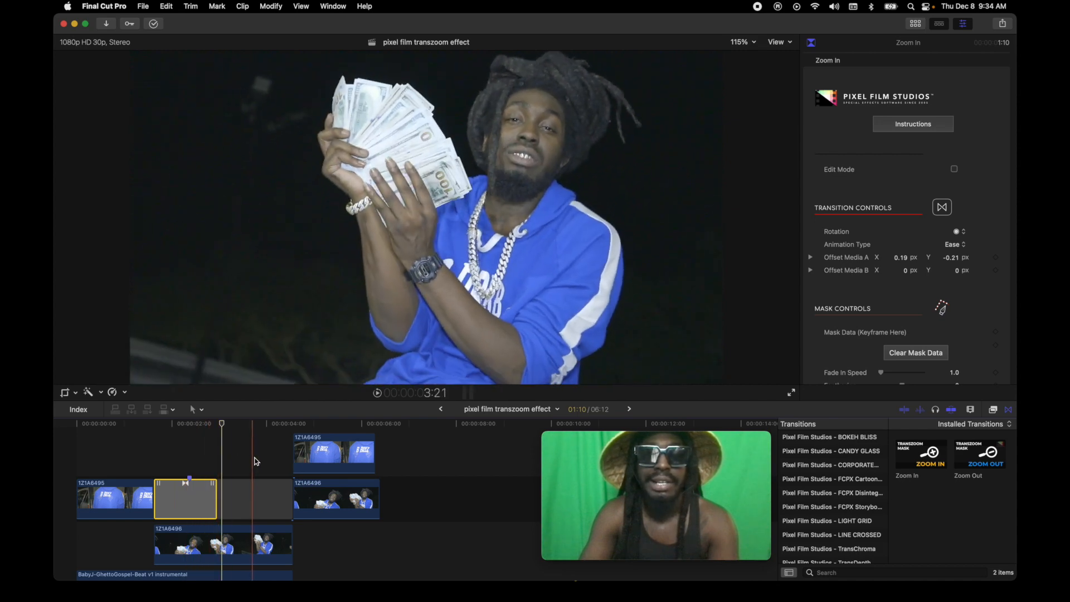
pyautogui.press('space')
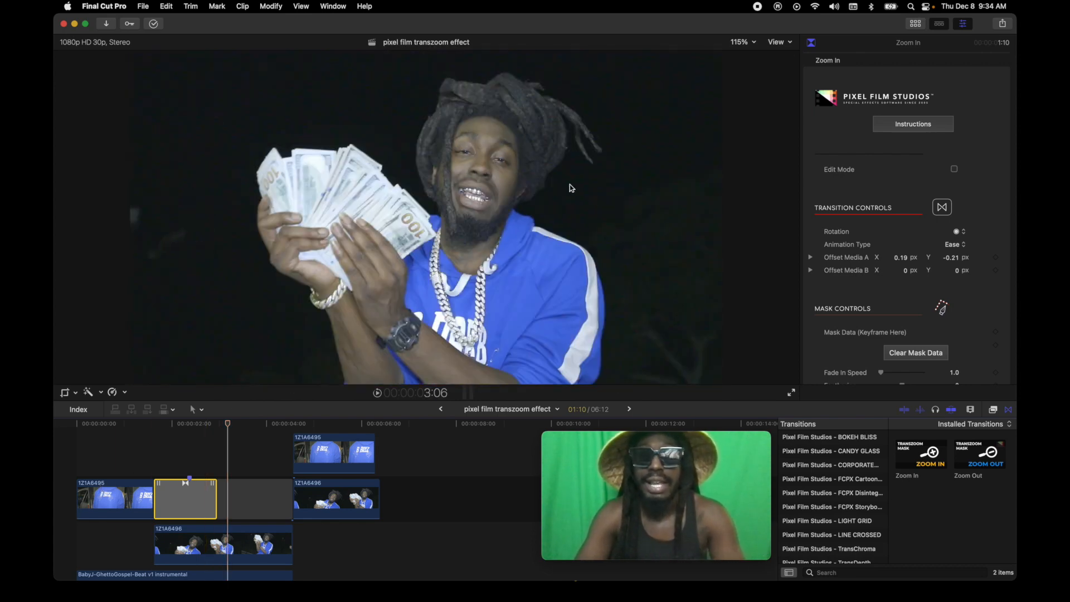
# Open the effects side by side project and play the Transzoom and Crop Ken Burns comparison full screen from the start
pyautogui.click(441, 409)
pyautogui.click(441, 410)
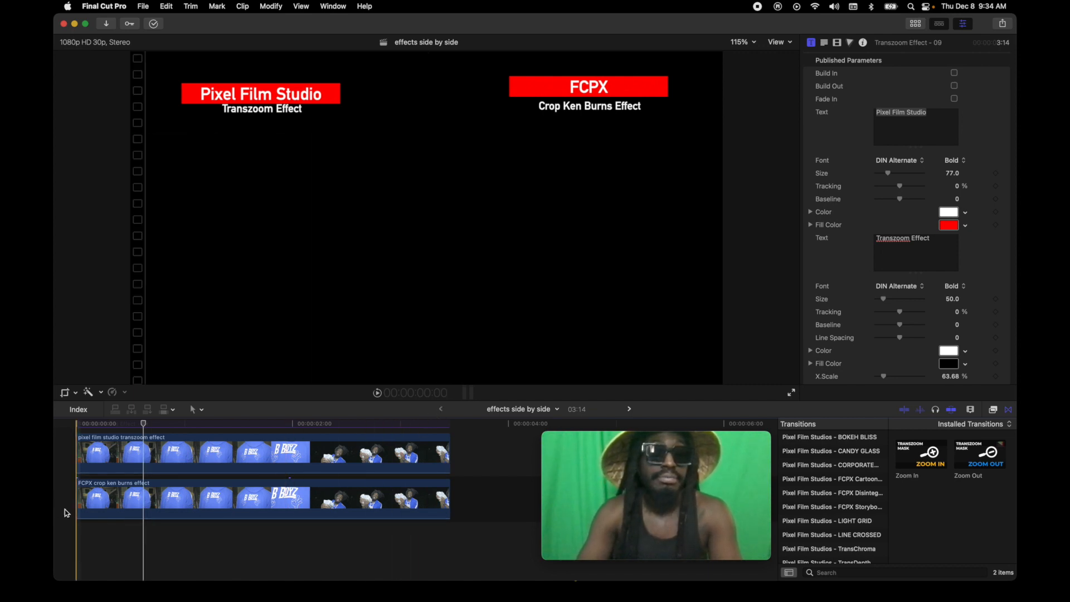
pyautogui.click(82, 540)
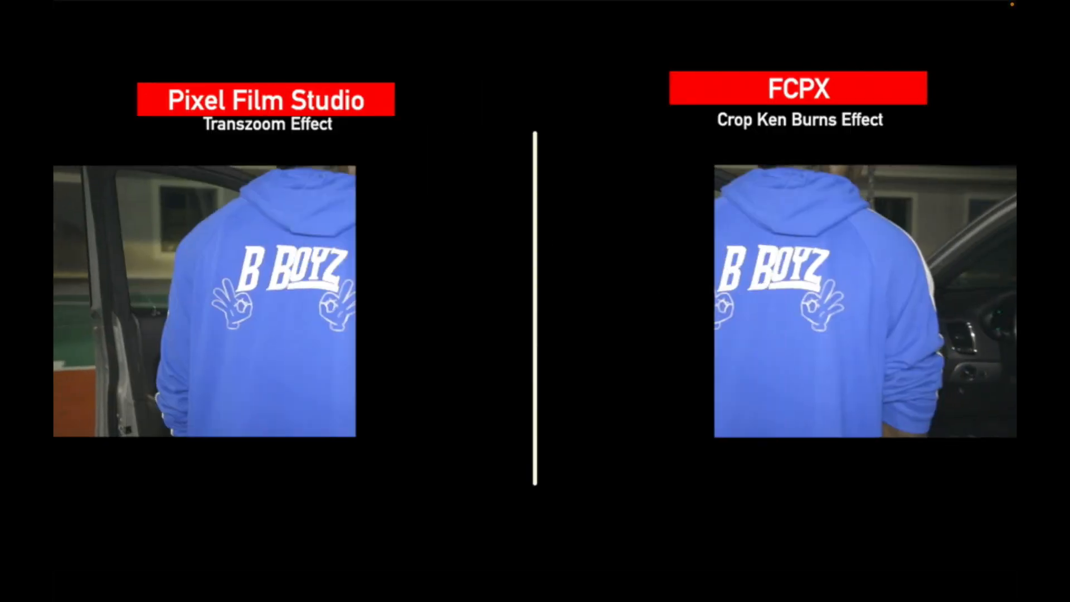
pyautogui.click(792, 394)
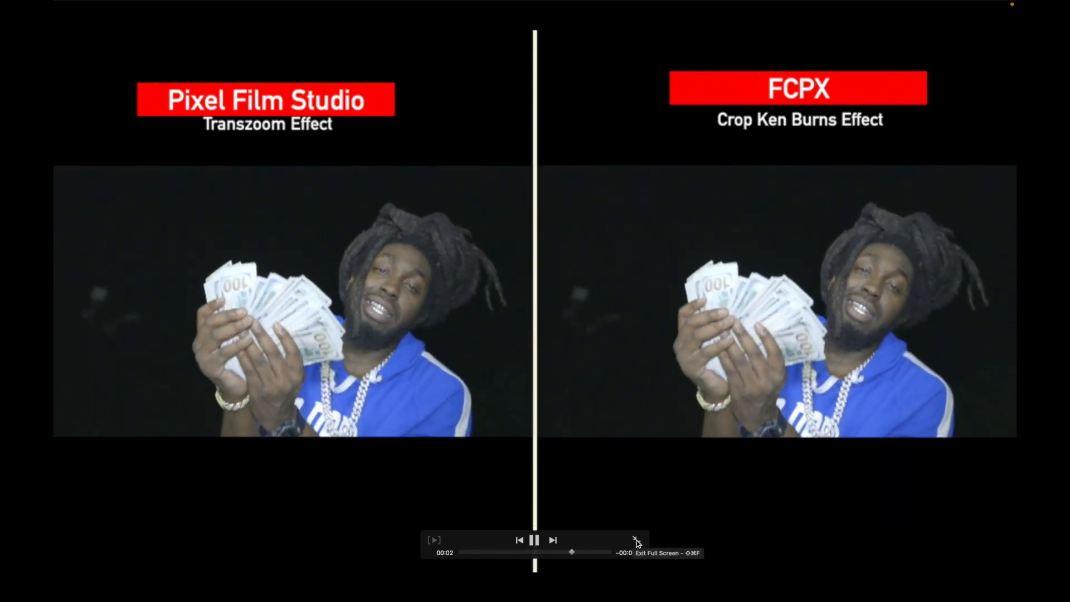
pyautogui.click(636, 540)
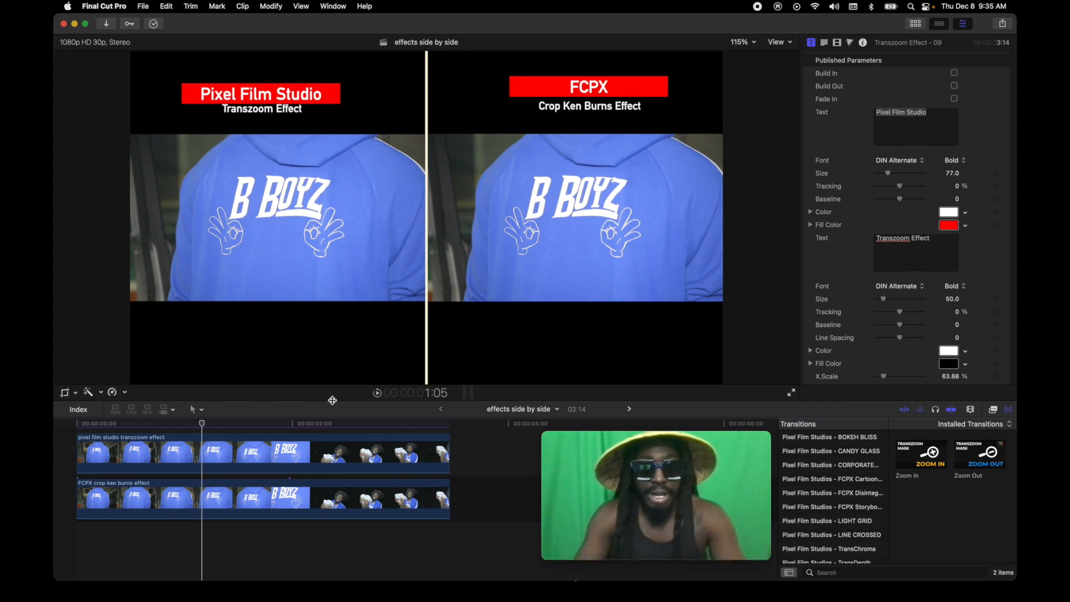
# Compare the start of the zoom in both versions around 1:13 to 1:14 in the side-by-side project
pyautogui.press('space')
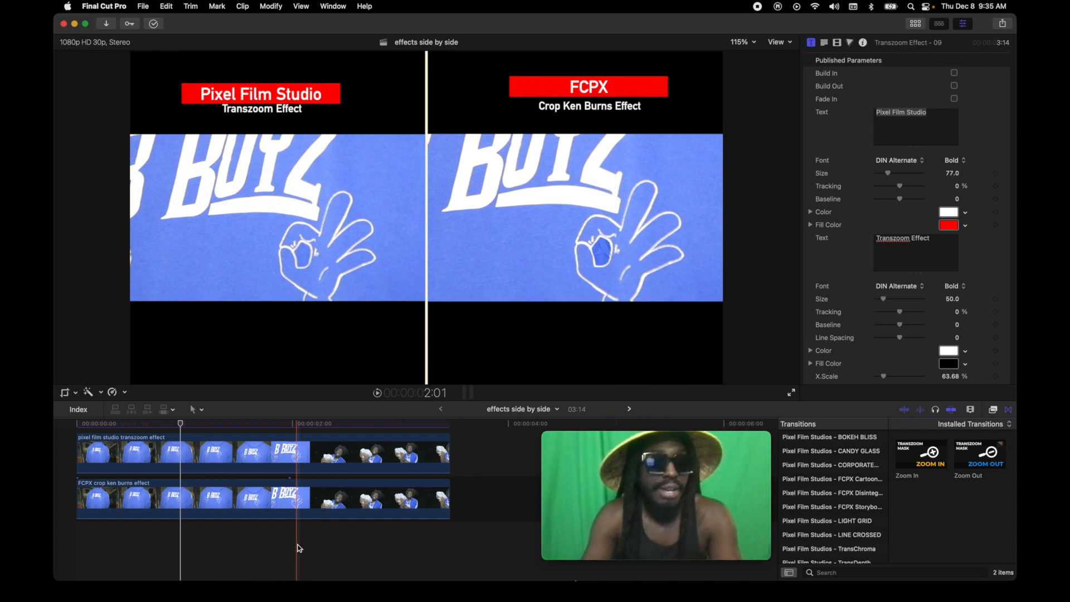
pyautogui.click(232, 536)
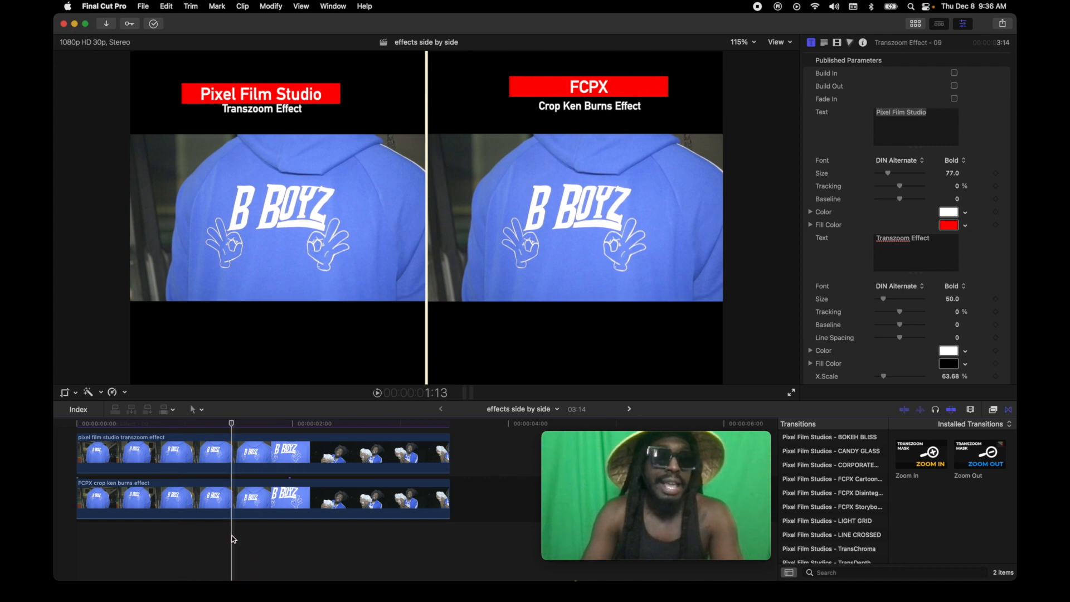
pyautogui.click(96, 534)
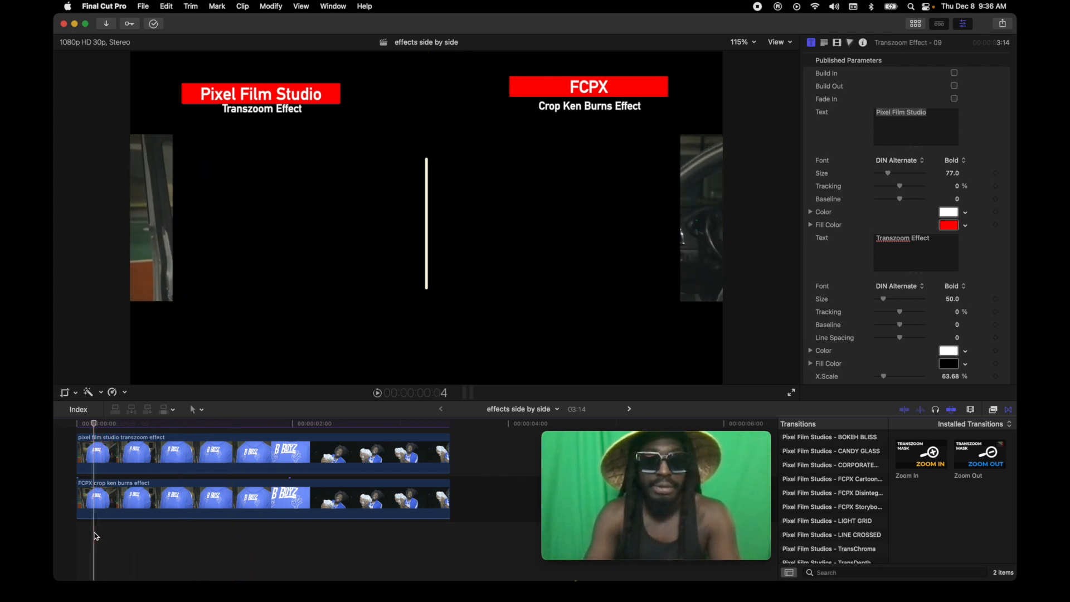
pyautogui.click(238, 551)
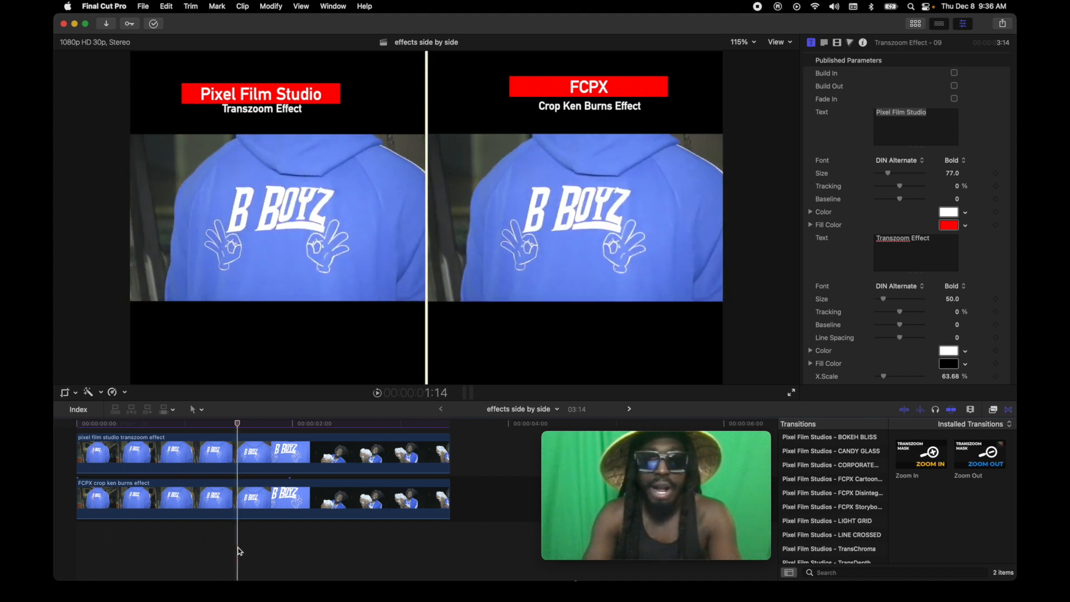